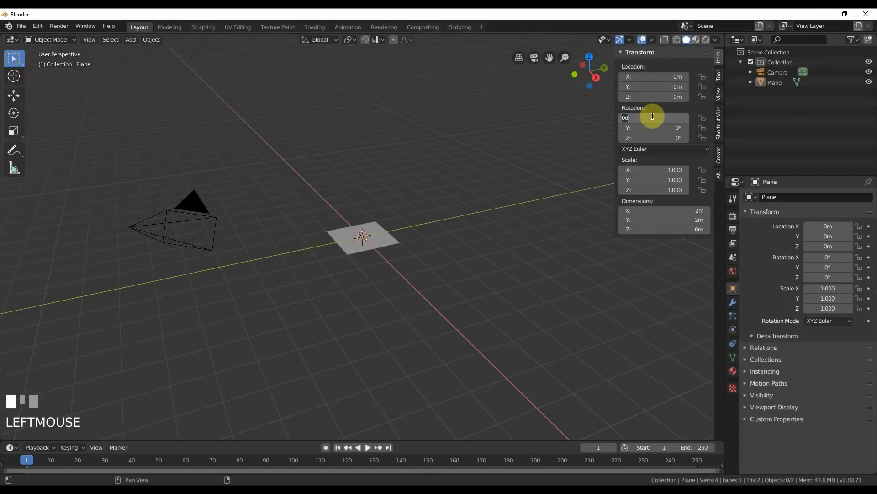
Stand the plane upright with an X rotation of 90° and set its Y location to 5 m
text(90)
key(Return)
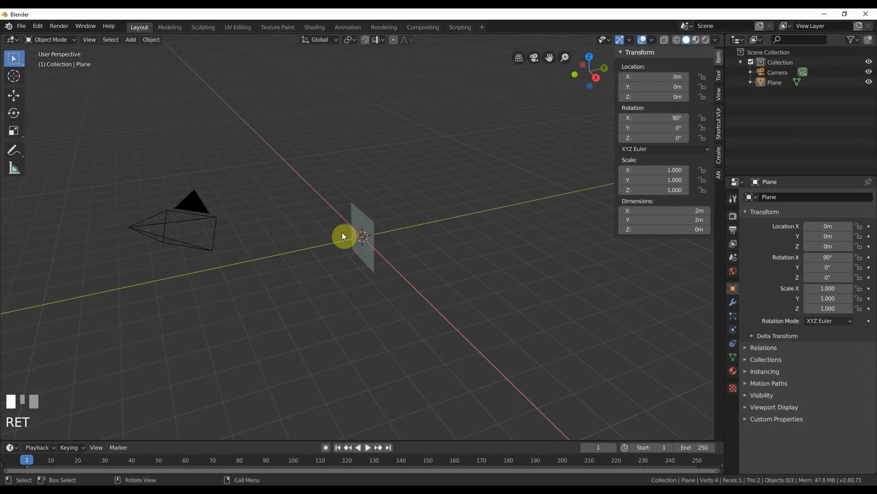
click(365, 223)
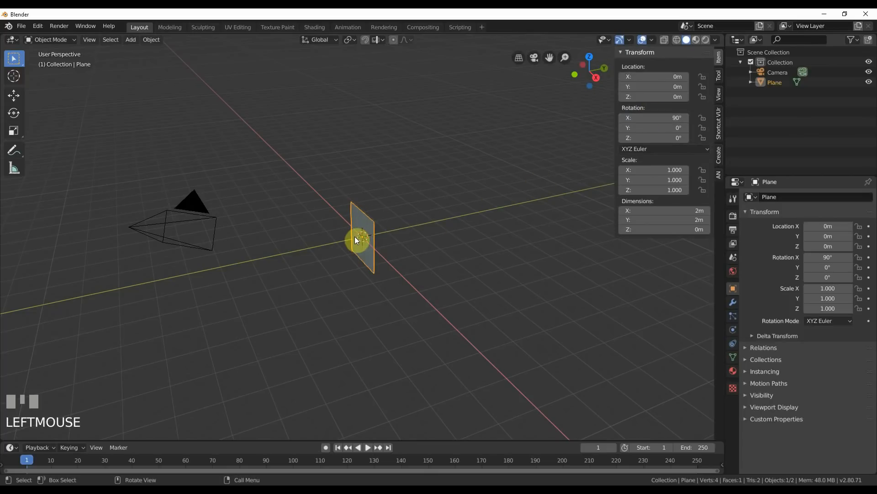
drag(658, 128, 672, 127)
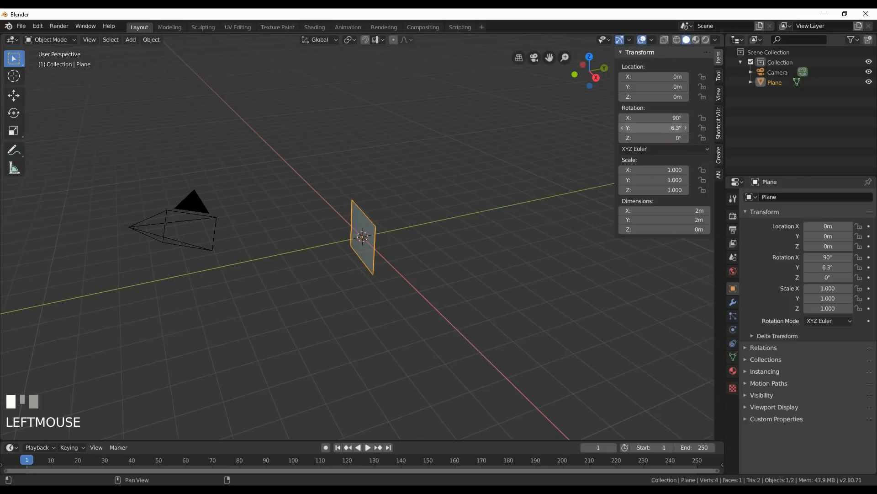
key(ctrl+z)
click(675, 85)
text(5)
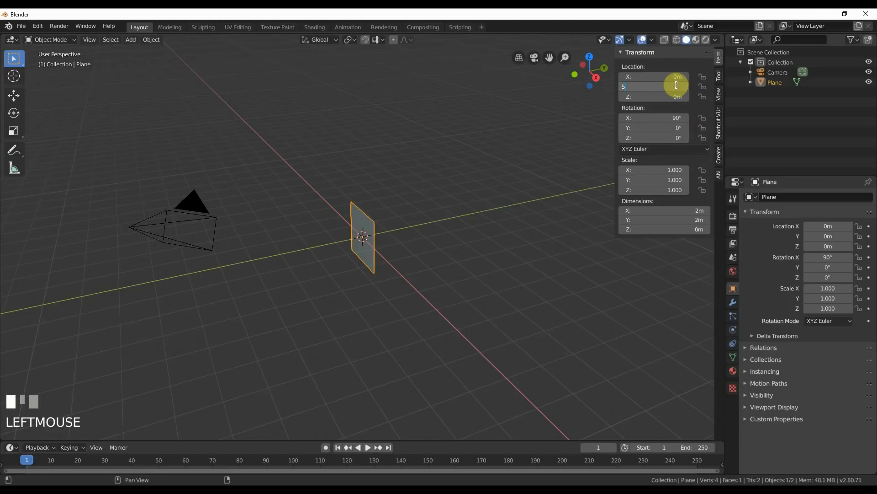
key(Return)
Clear the camera's location and rotation, set its X rotation to 90°, and look through the camera
click(200, 201)
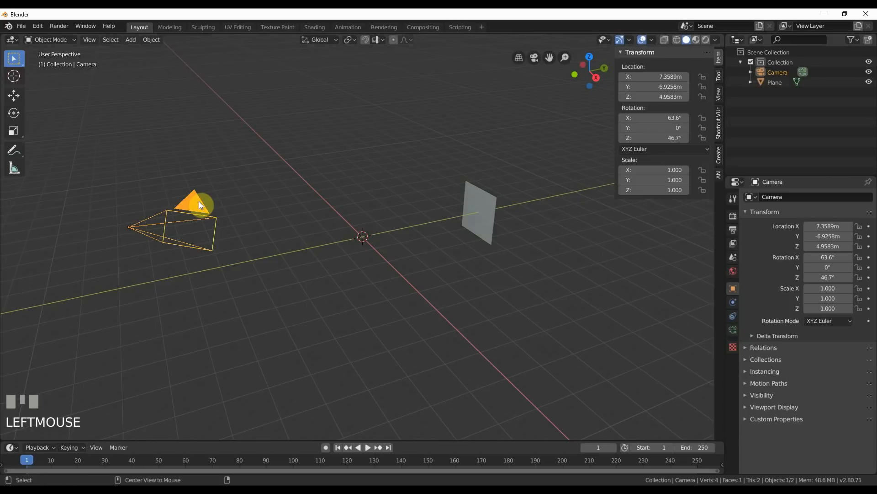
key(alt+g)
key(alt+r)
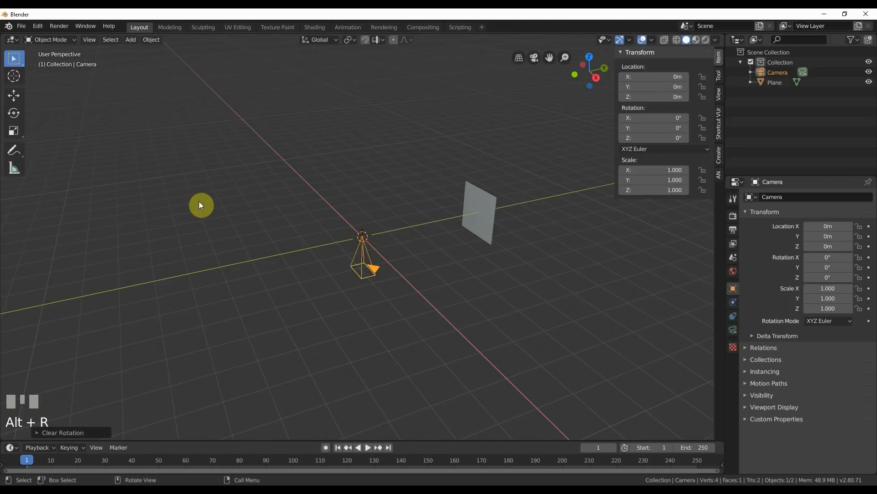
click(672, 120)
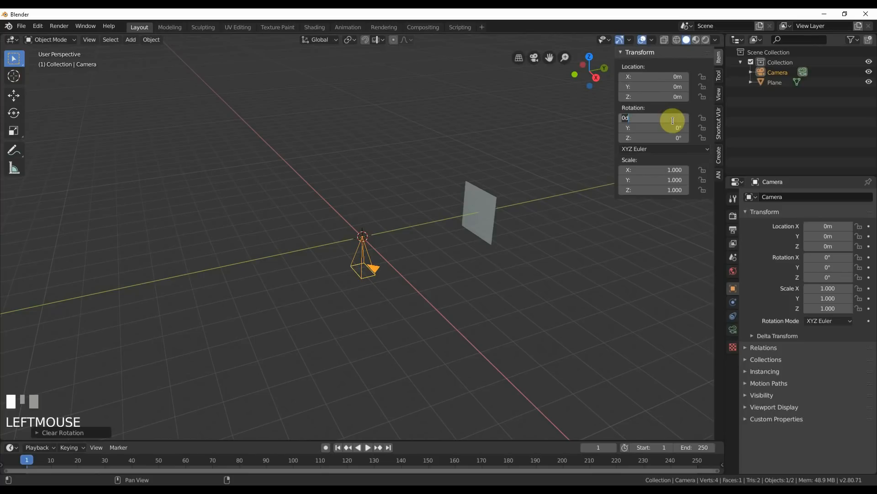
text(90)
key(Return)
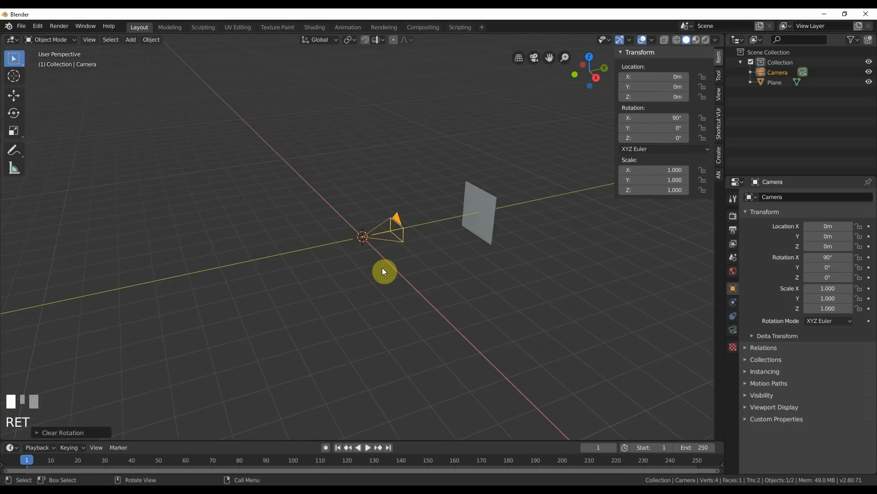
key(KP_0)
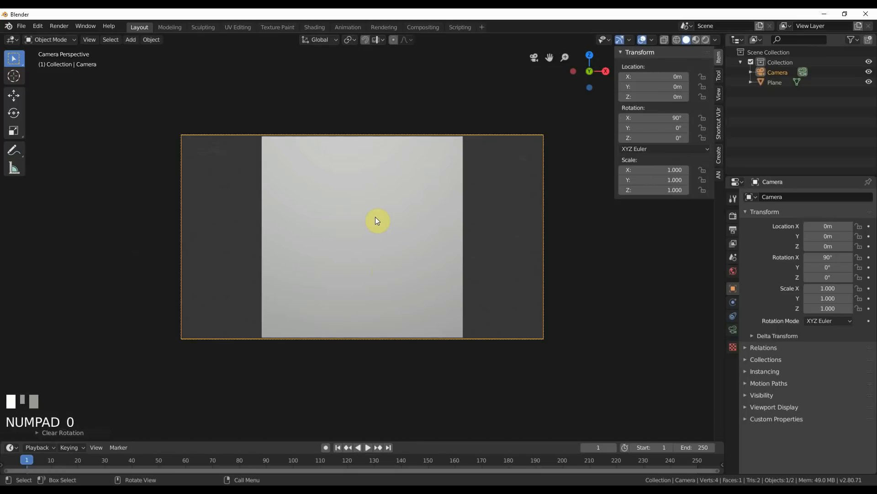
Set the render engine to Cycles on GPU Compute and switch the viewport to Rendered shading
click(733, 214)
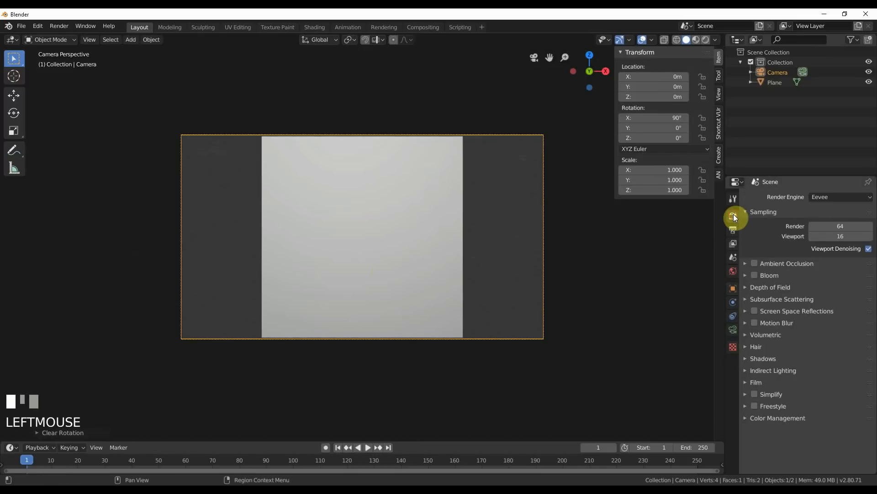
click(826, 194)
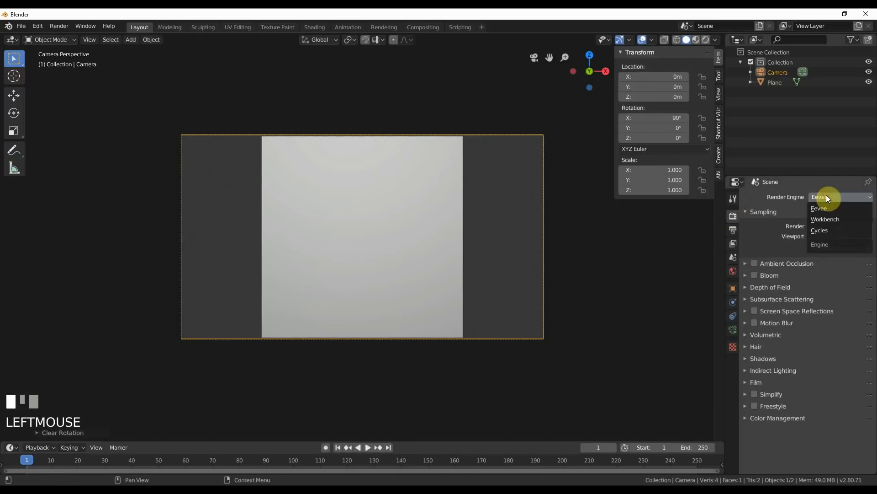
click(828, 225)
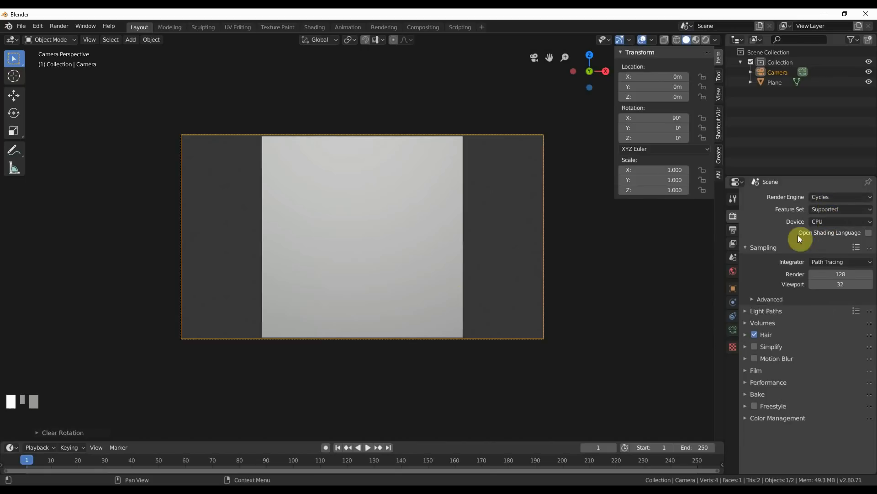
click(827, 222)
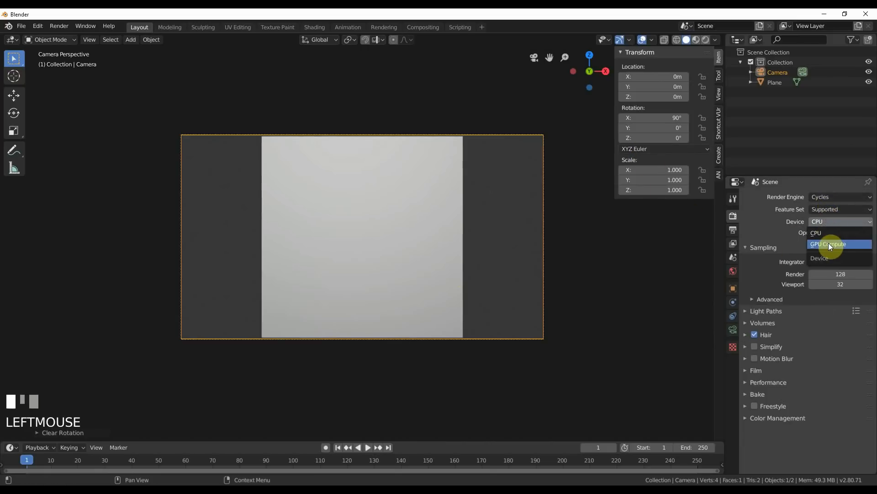
click(831, 245)
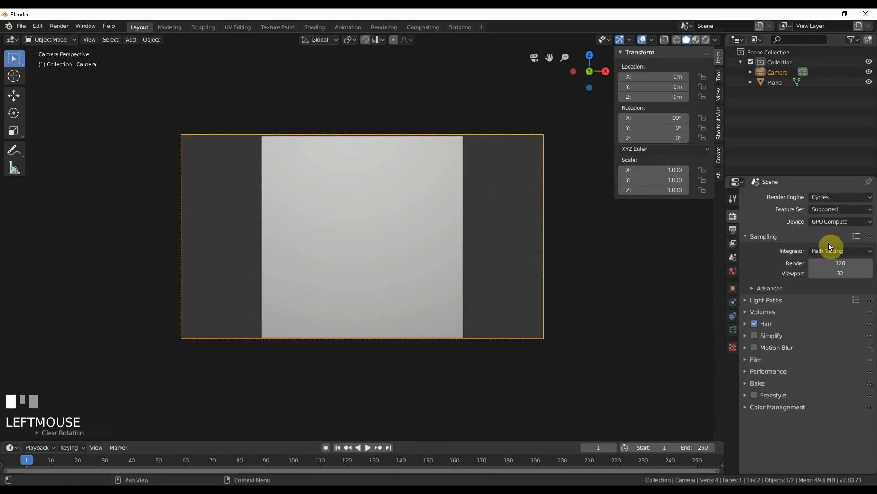
click(706, 41)
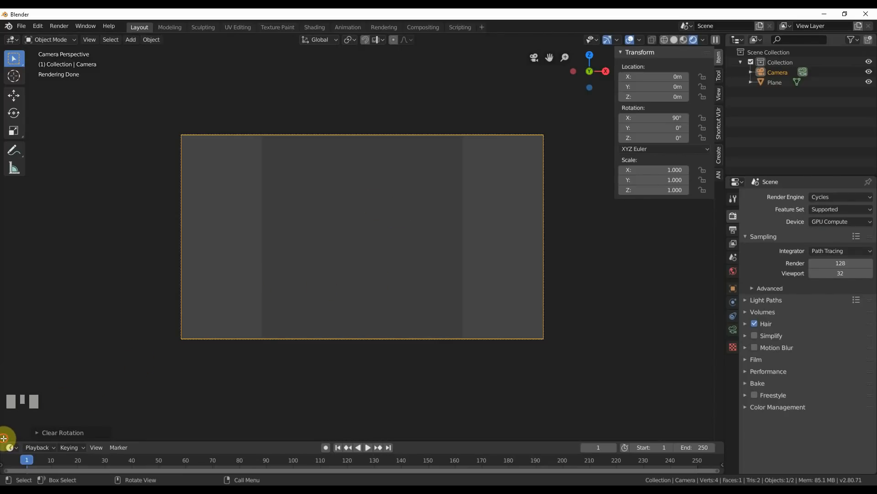
Split the 3D viewport into a lower Shader Editor area and create a new material for the plane
drag(4, 438, 14, 280)
click(12, 291)
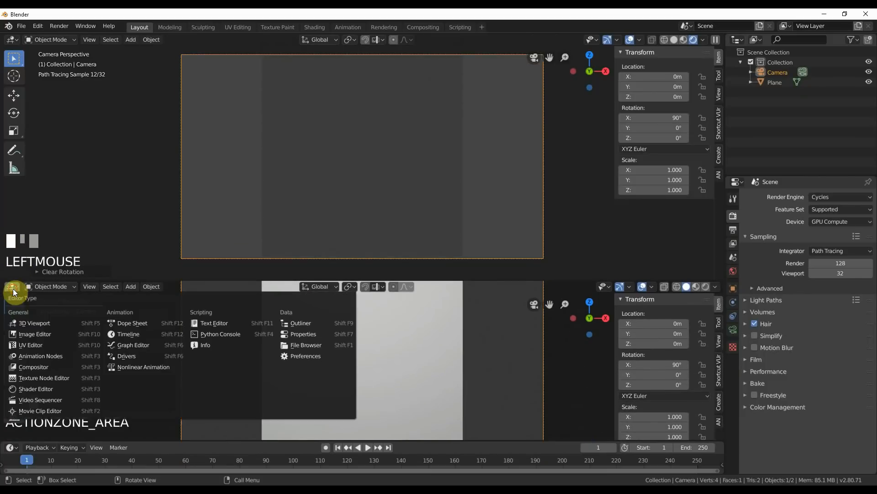
click(31, 389)
click(394, 178)
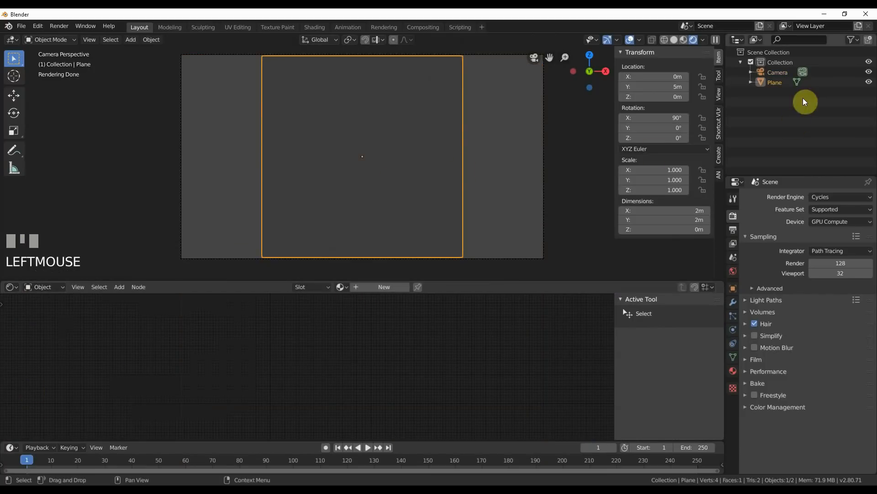
click(391, 288)
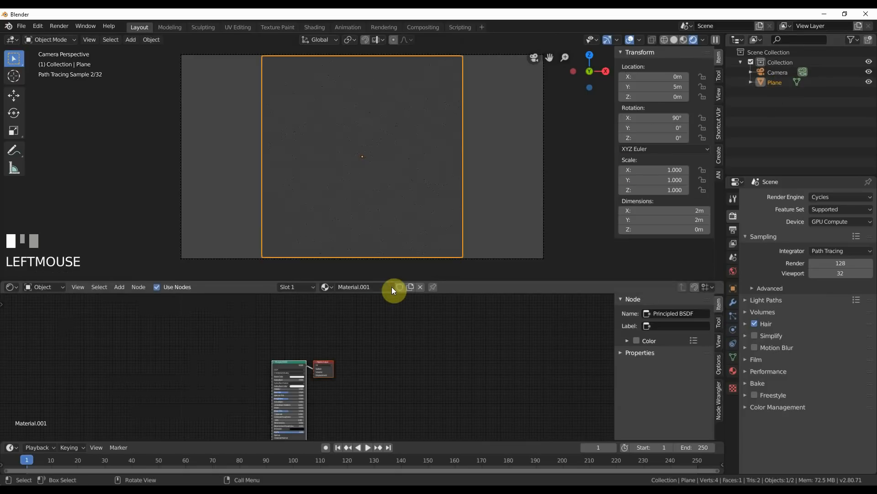
Switch the material's Principled BSDF node to an Emission shader with a strength of 1.4
middle_drag(360, 408, 460, 386)
scroll(462, 388, up, 4)
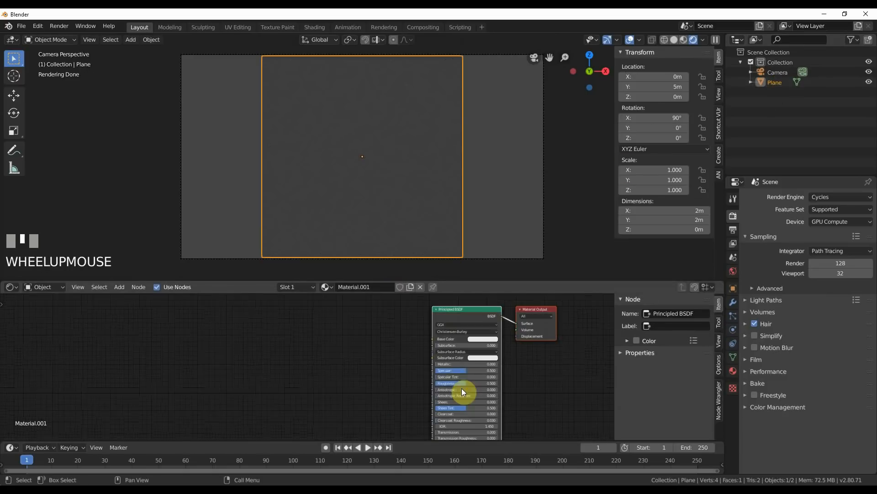
middle_drag(338, 359, 262, 379)
click(279, 332)
scroll(301, 351, up, 2)
middle_drag(302, 352, 304, 347)
scroll(304, 347, up, 2)
click(398, 335)
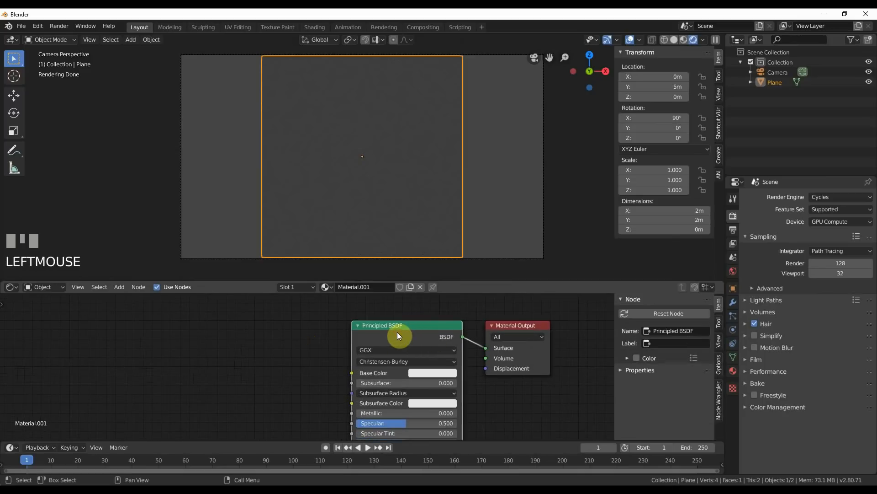
key(shift+s)
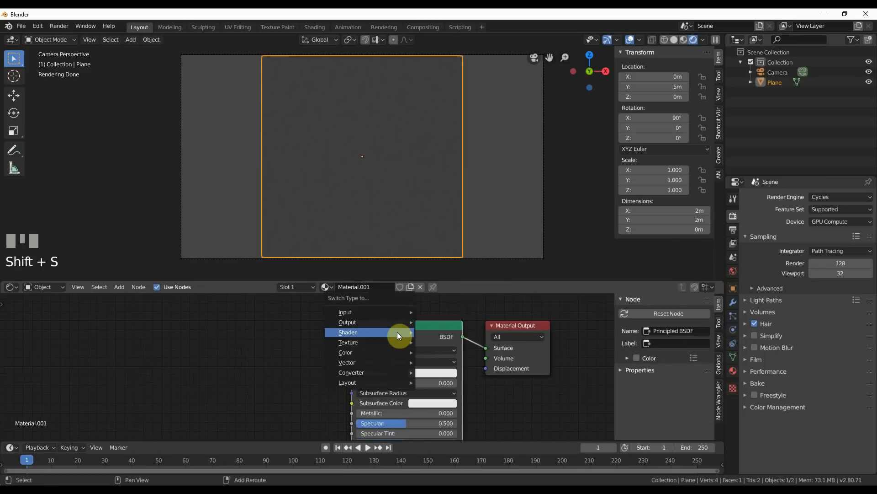
mouse_move(396, 332)
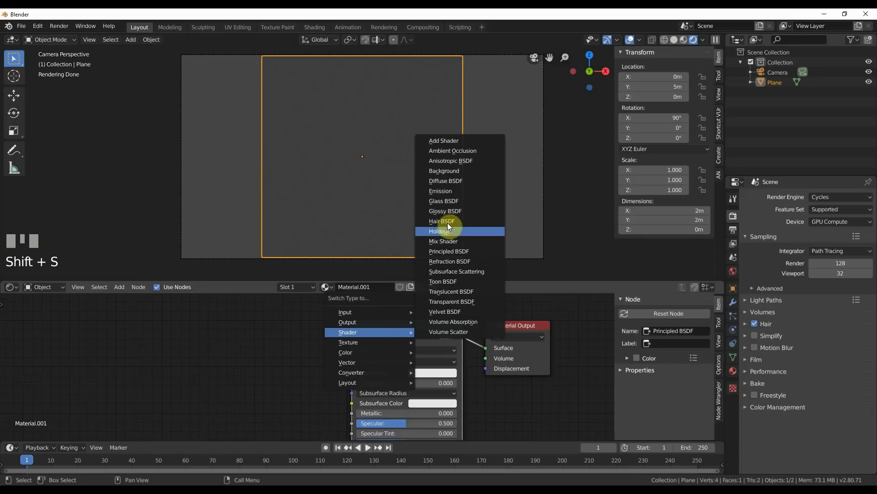
click(449, 191)
drag(398, 329, 424, 363)
click(285, 354)
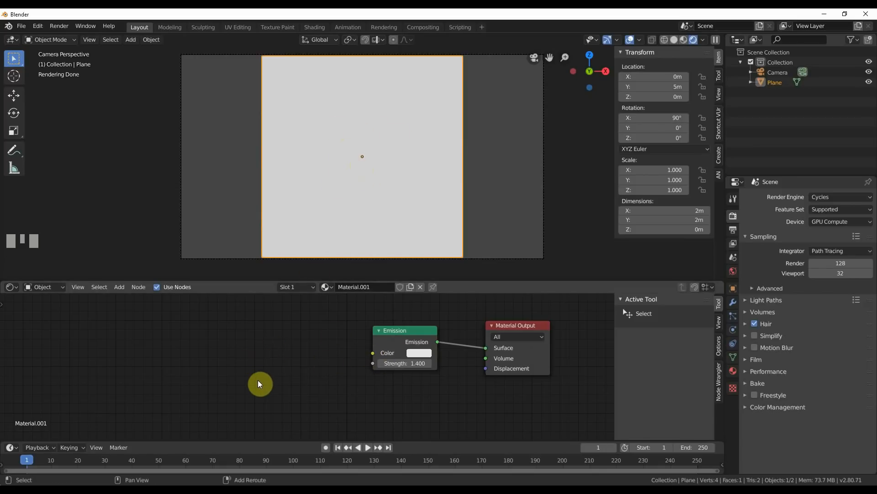
Add a Magic Texture node before the Emission node and connect its Color output to the Emission color
key(shift+a)
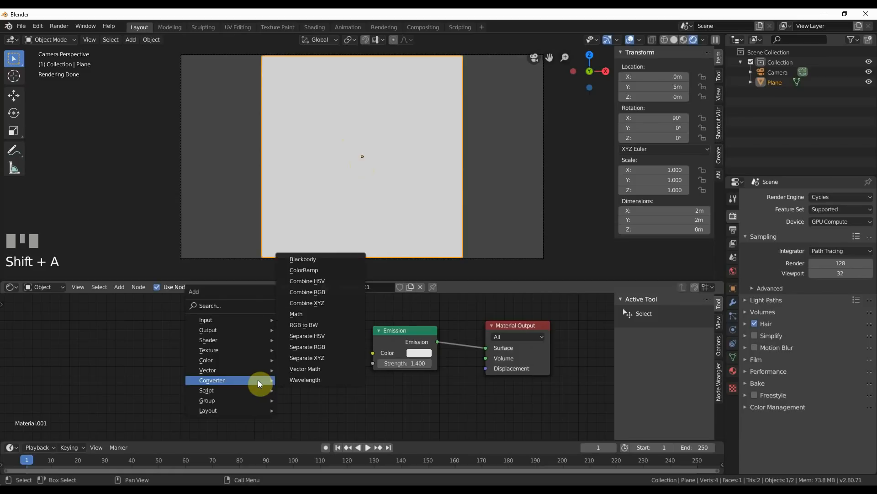
mouse_move(233, 372)
mouse_move(233, 350)
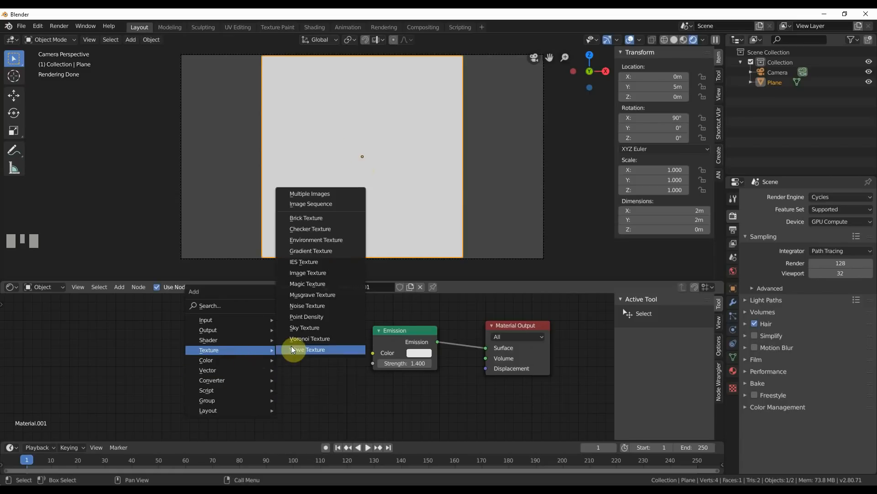
click(305, 288)
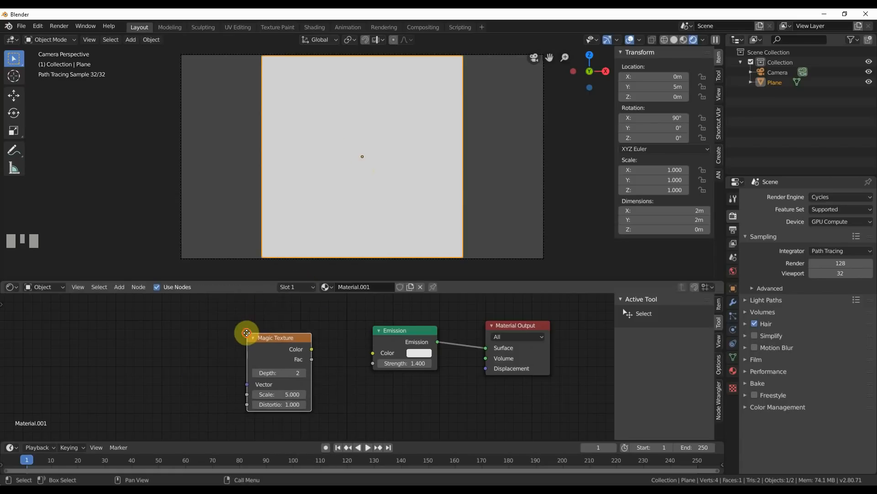
click(247, 334)
drag(312, 349, 374, 355)
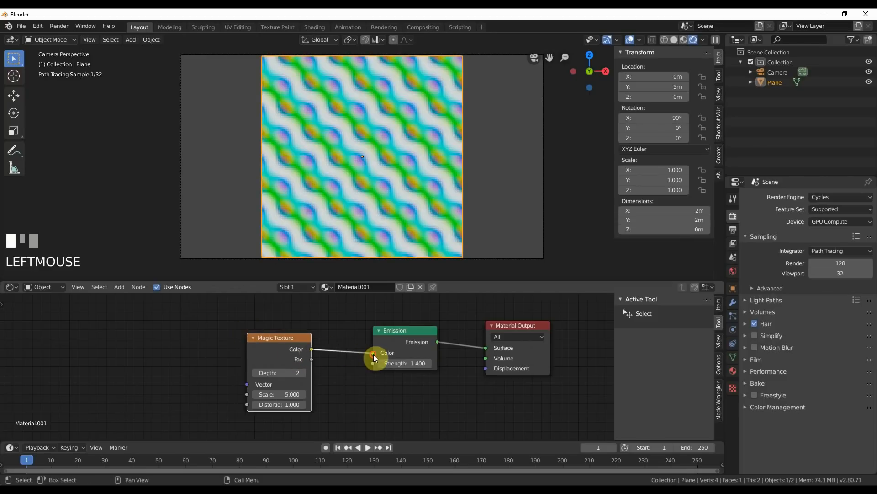
Set the Magic Texture's depth to 3 and its distortion to 4.2
click(356, 151)
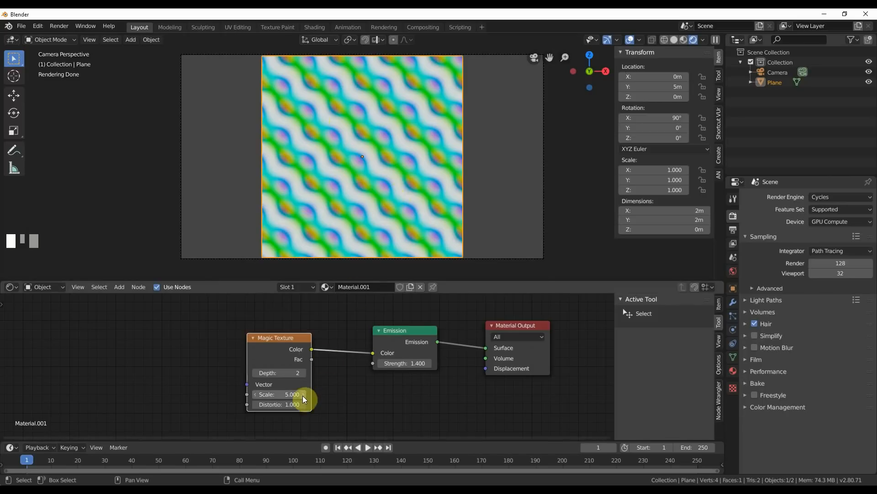
click(304, 374)
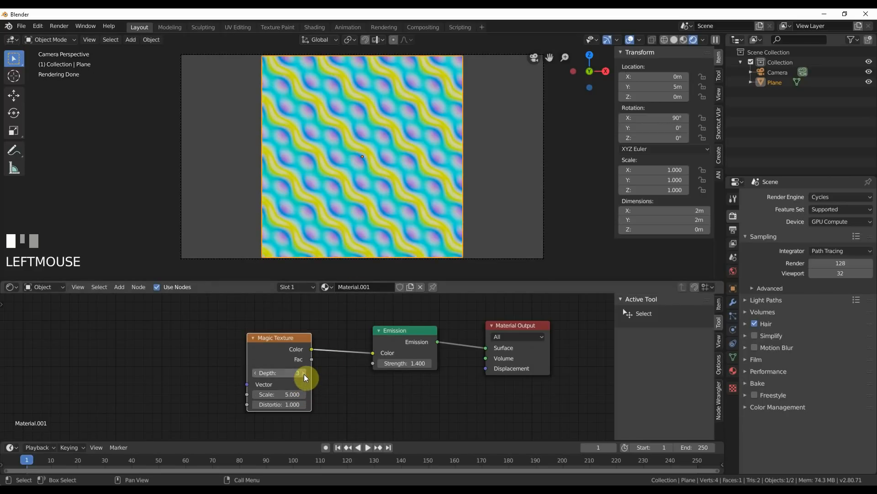
mouse_move(278, 404)
mouse_down()
mouse_move(373, 404)
mouse_move(294, 405)
mouse_up()
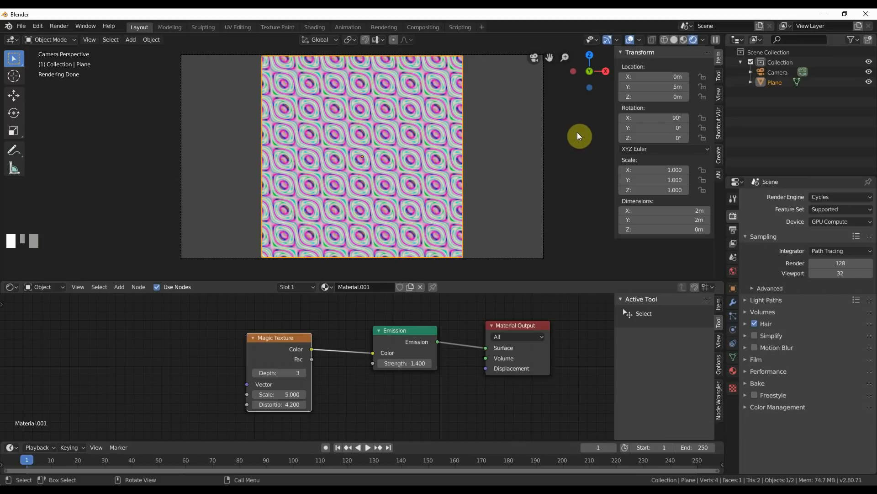
Add a cylinder mesh at the world origin and set its vertex count to 6
middle_drag(577, 132, 467, 176)
scroll(558, 137, down, 2)
scroll(557, 137, down, 5)
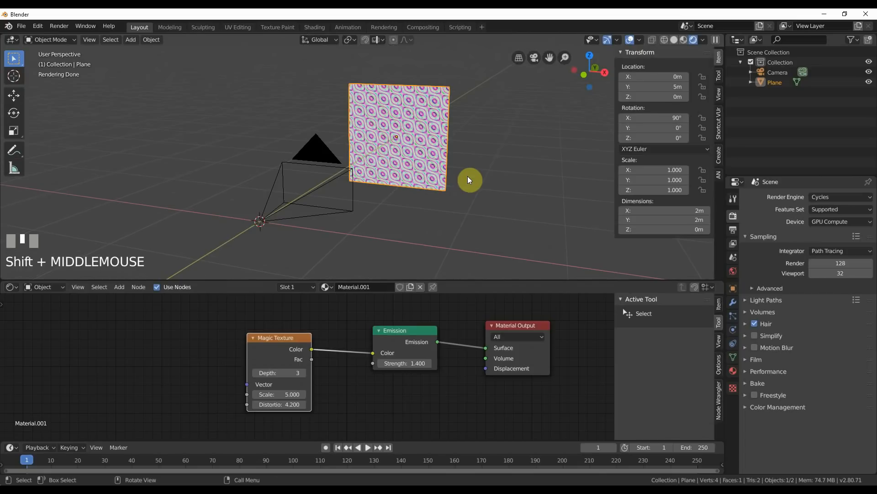
scroll(487, 178, down, 2)
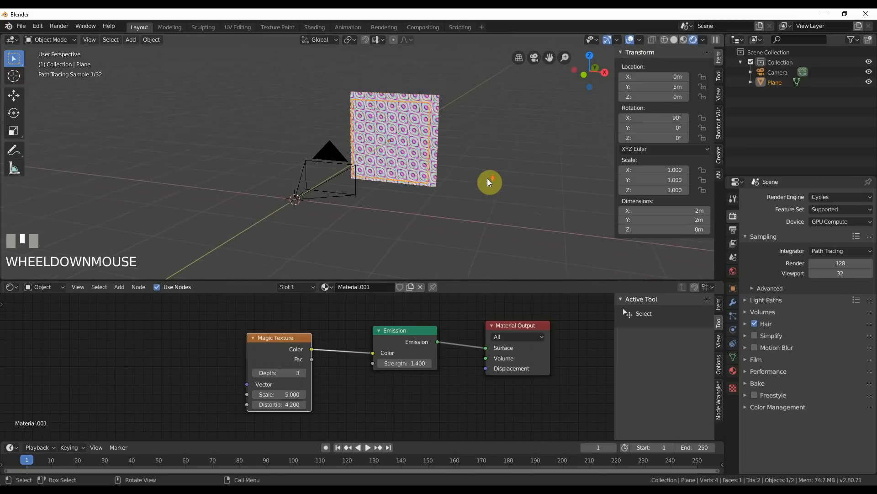
click(131, 39)
mouse_move(145, 51)
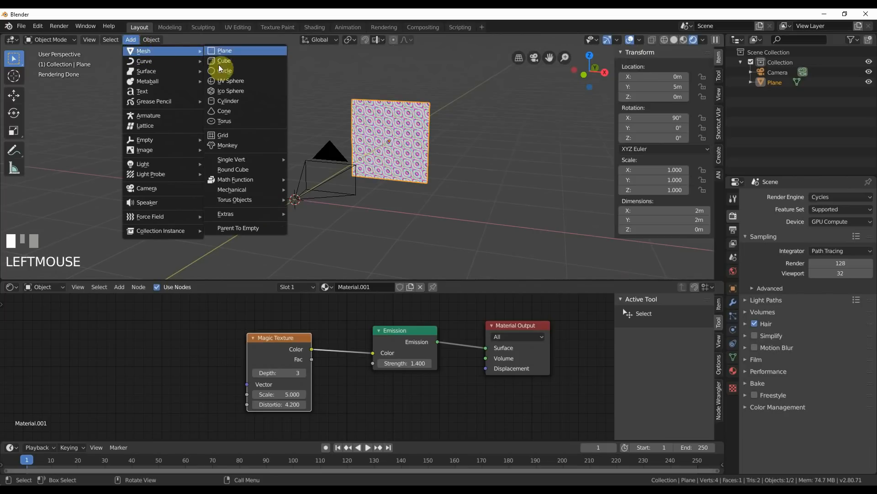
click(226, 101)
click(39, 274)
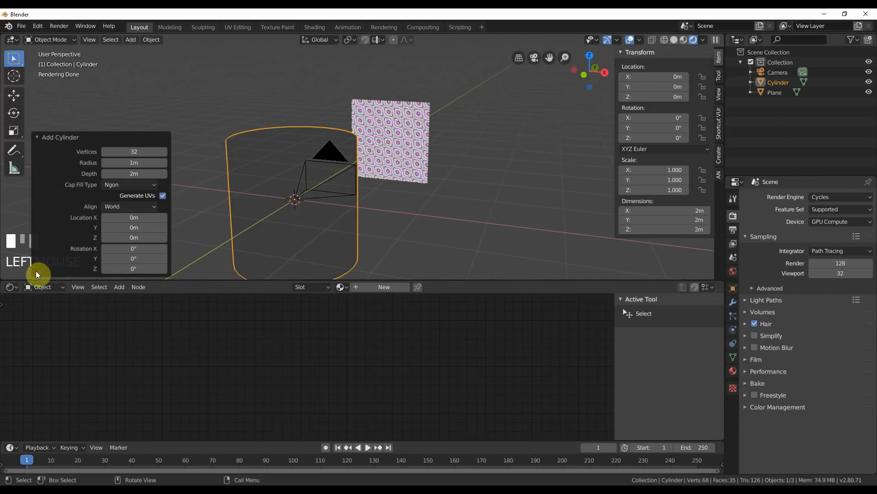
click(137, 151)
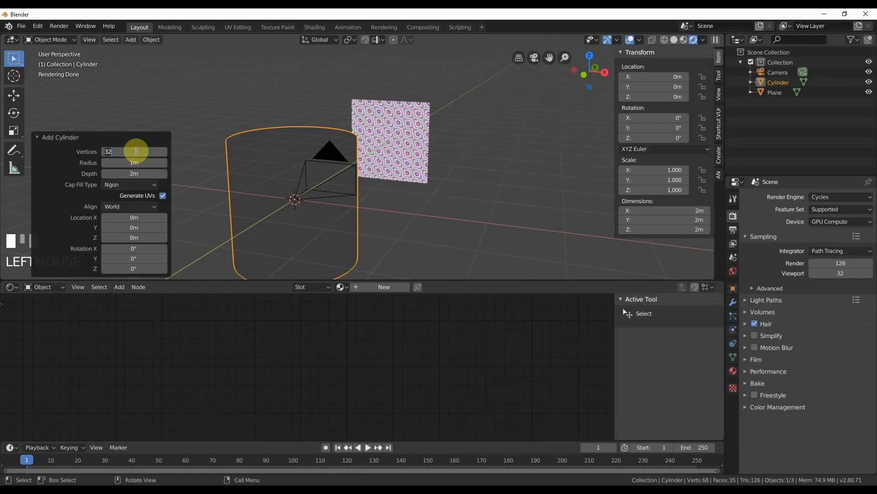
text(6)
key(Return)
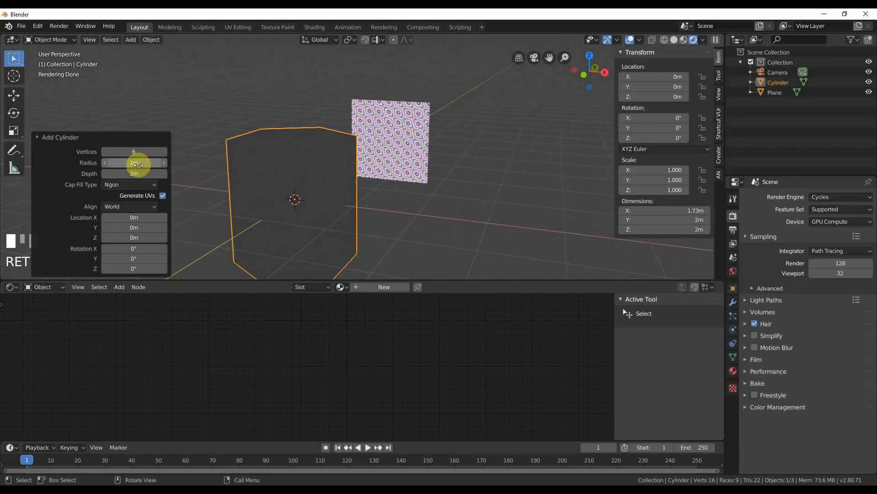
Set the new cylinder's depth to 10 m and its X rotation to 90°
click(138, 173)
text(10)
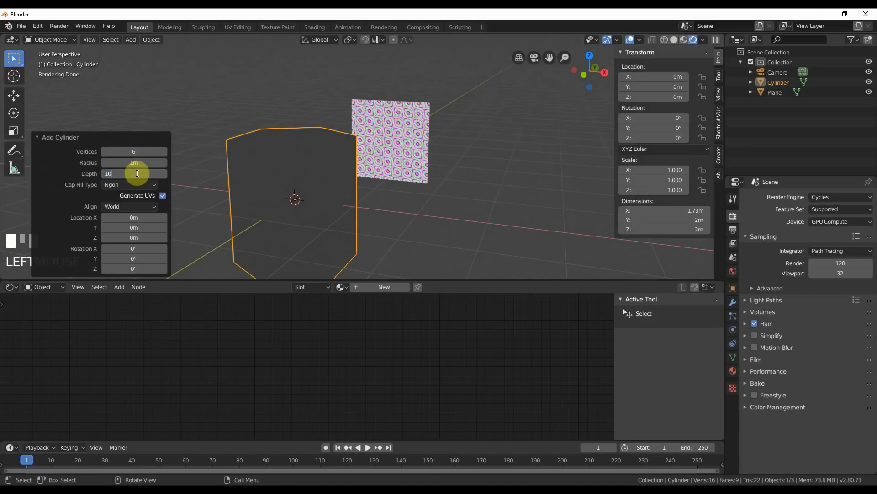
key(Return)
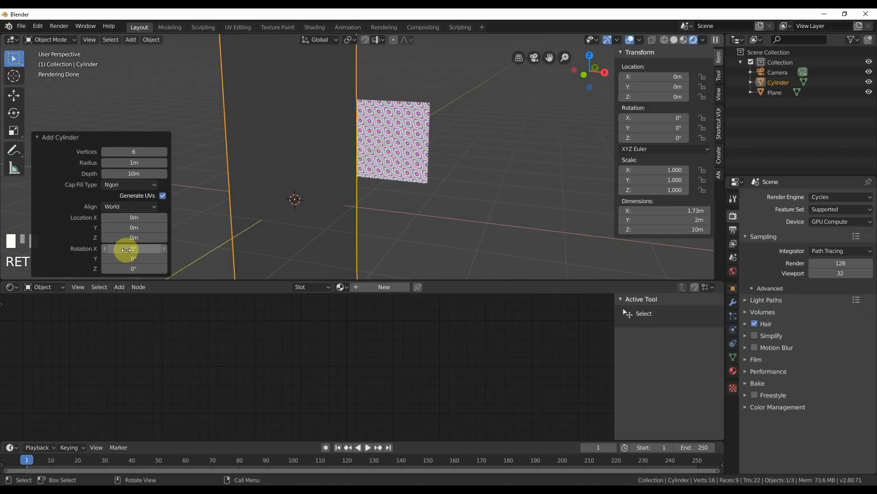
click(132, 250)
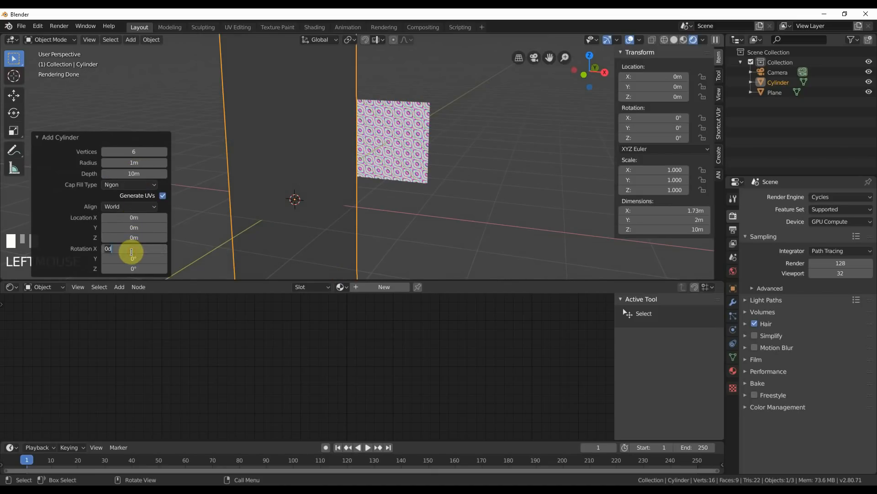
key(Return)
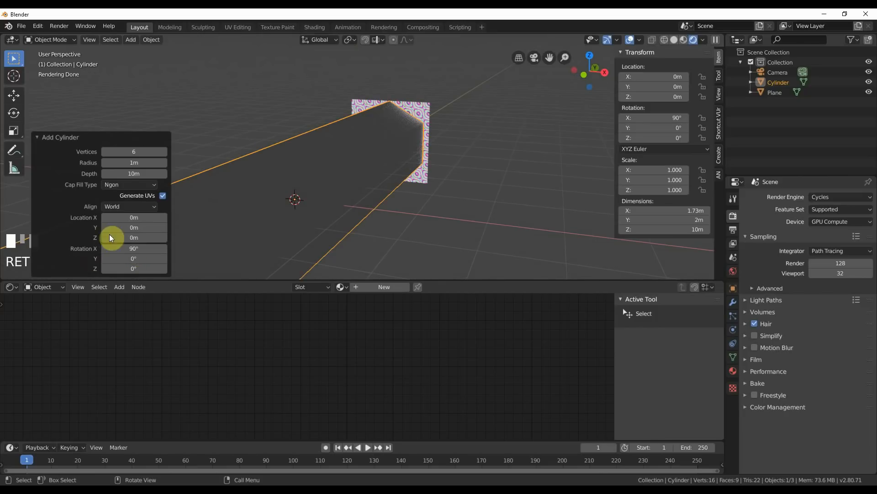
Move the cylinder to about 4.89 m along Y so it encloses the plane, and view it through the camera
click(153, 227)
drag(152, 227, 126, 229)
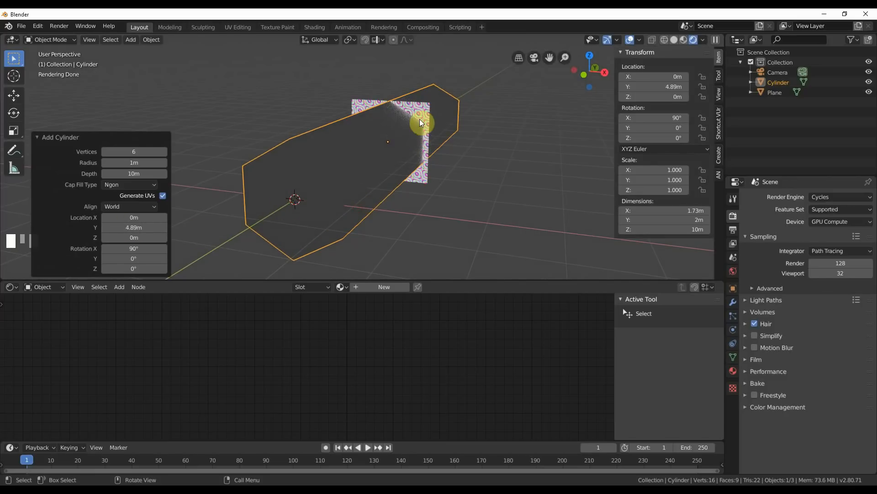
middle_drag(448, 212, 435, 217)
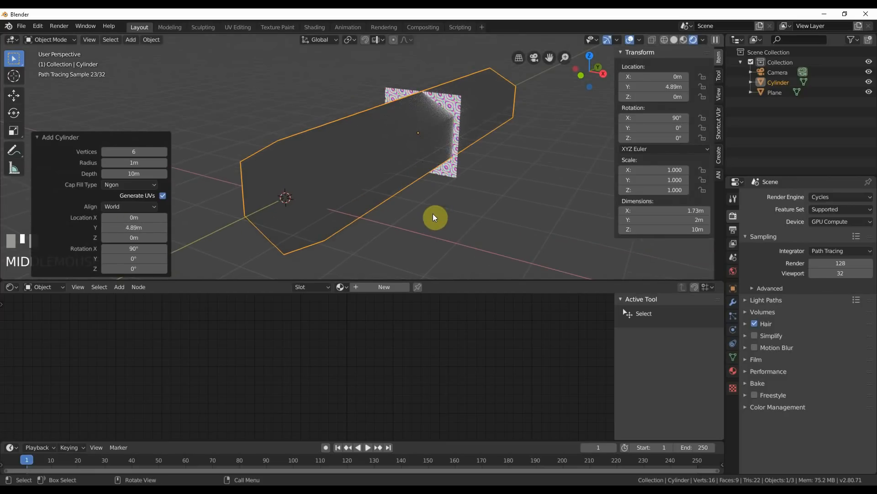
key(KP_0)
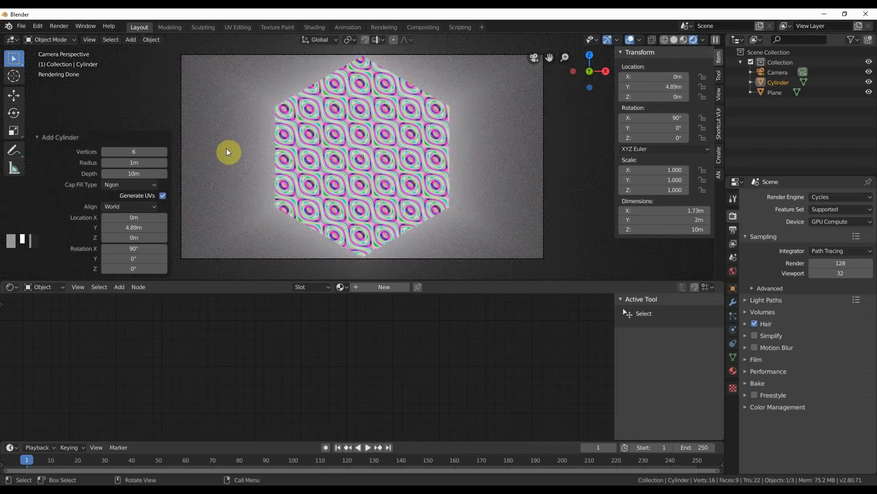
Create a new material for the cylinder with Metallic at 1.000 and Roughness at 0.000
click(780, 82)
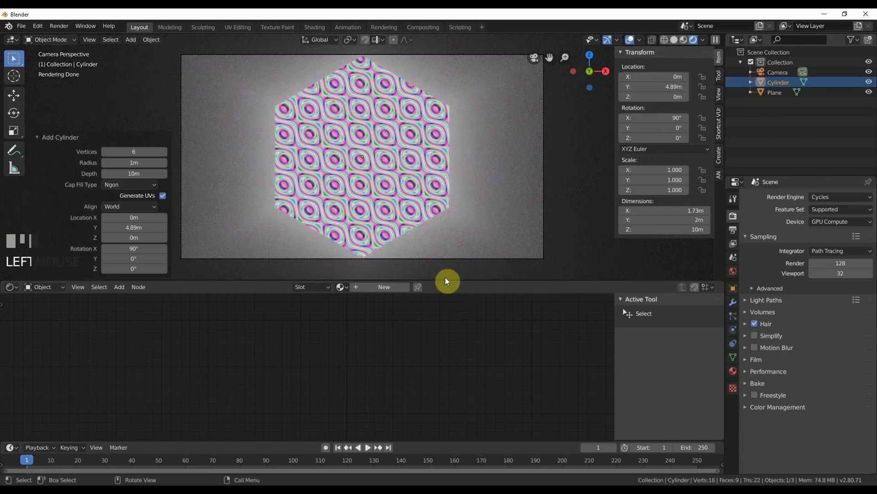
click(377, 288)
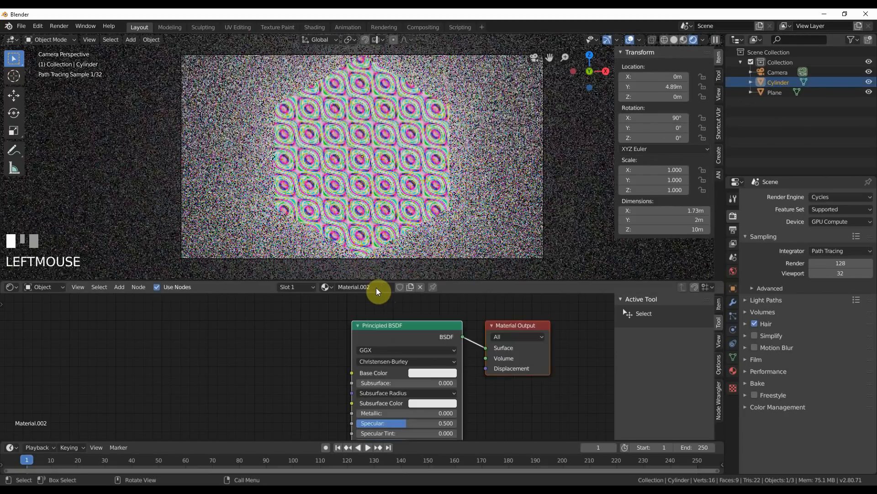
middle_drag(321, 384, 323, 370)
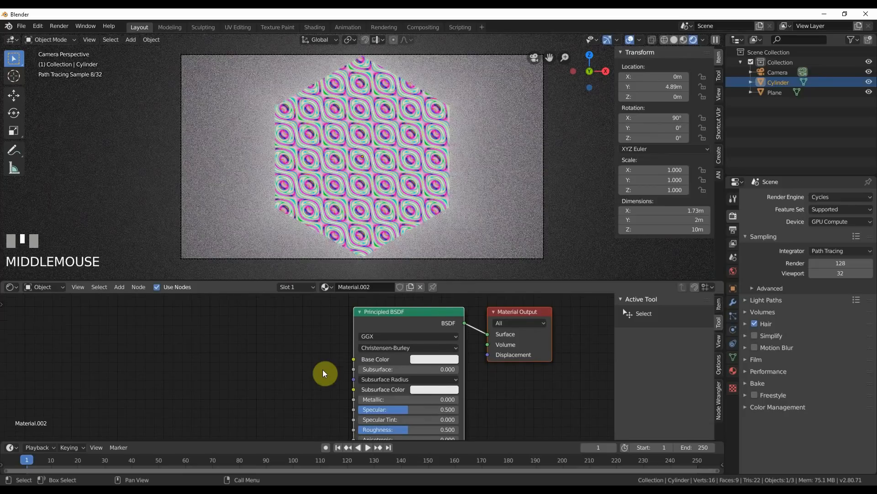
drag(366, 400, 359, 433)
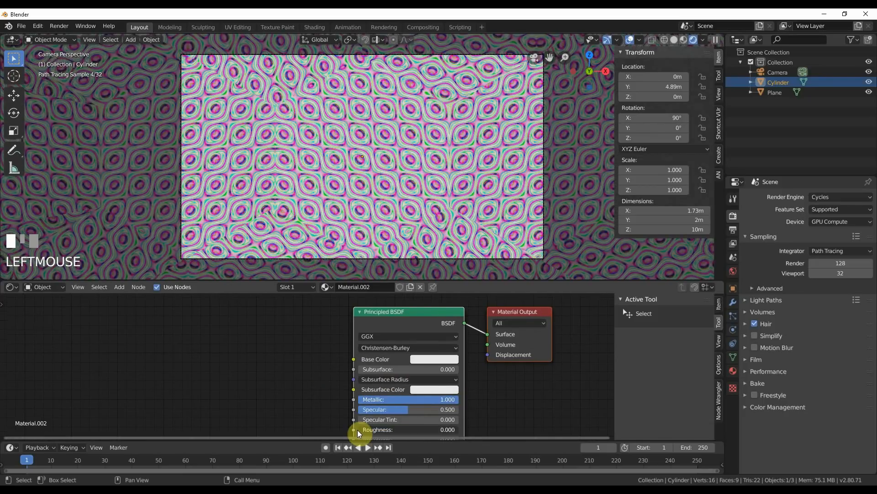
Set the Clearcoat Roughness of the cylinder's Principled BSDF to 0.000
middle_drag(300, 425, 290, 372)
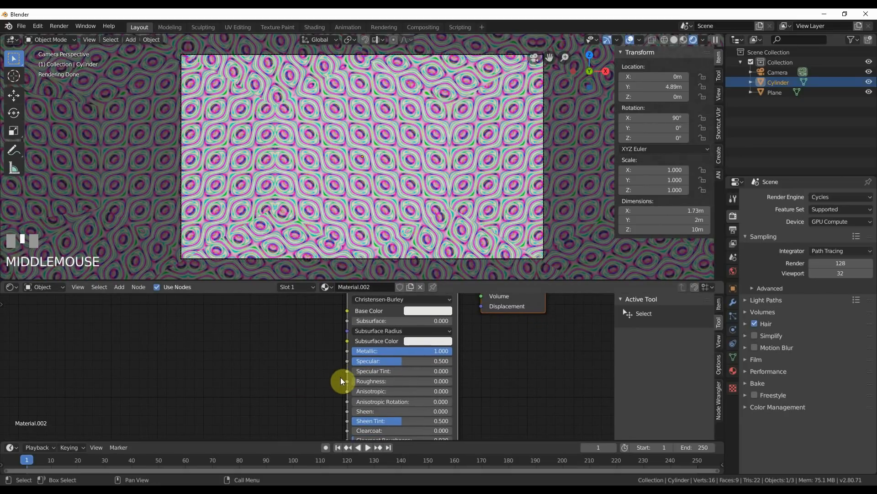
middle_drag(325, 406, 360, 402)
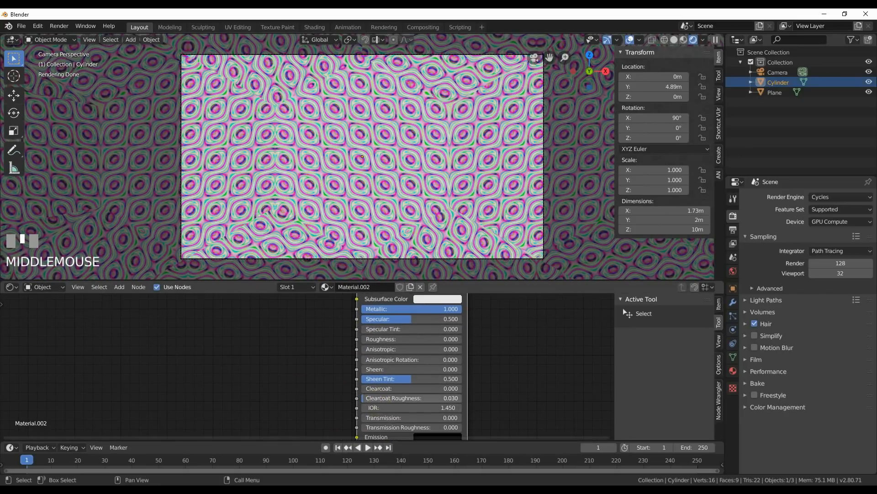
click(357, 404)
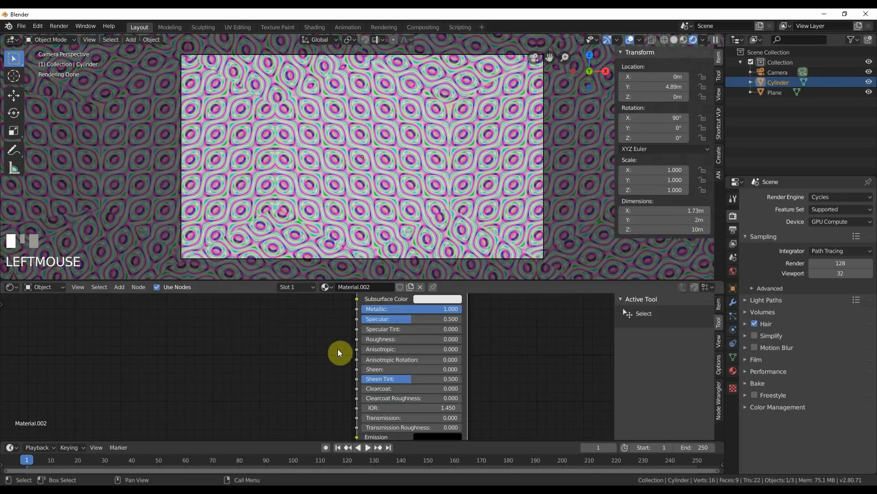
middle_click(338, 348)
middle_drag(337, 349, 331, 395)
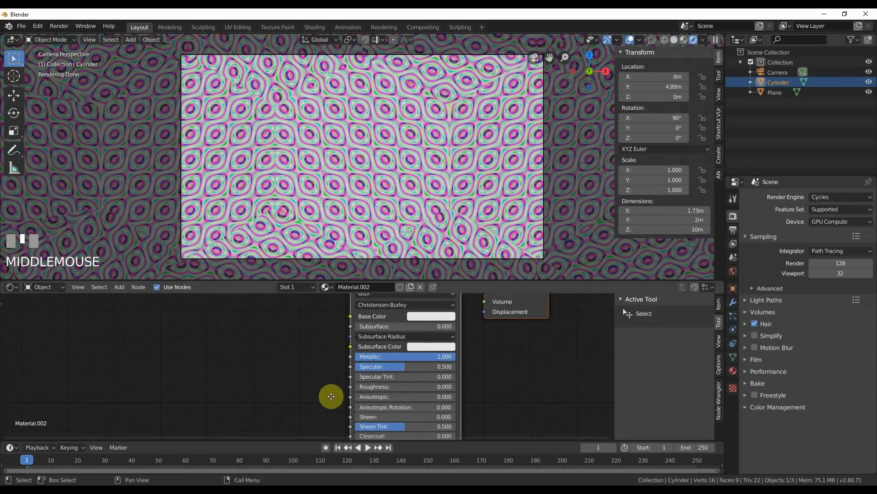
Select the plane and lower its Emission shader strength to 1.2
click(776, 94)
middle_drag(425, 372, 417, 295)
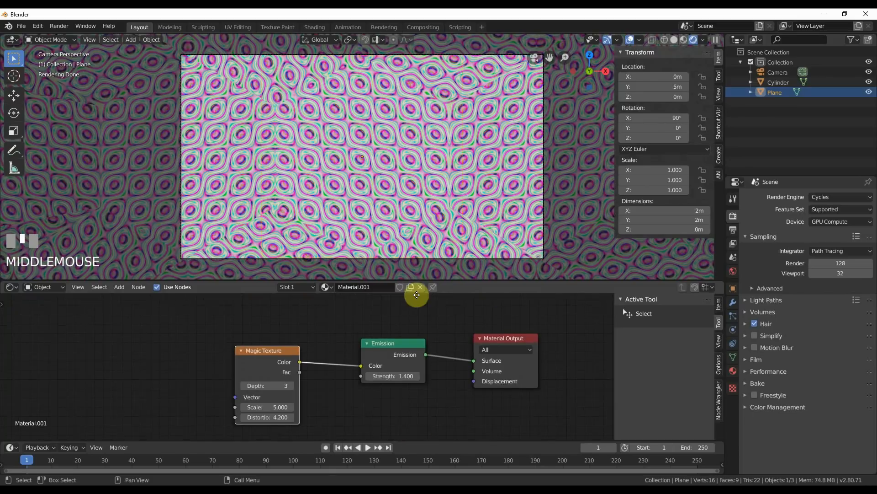
scroll(328, 342, up, 2)
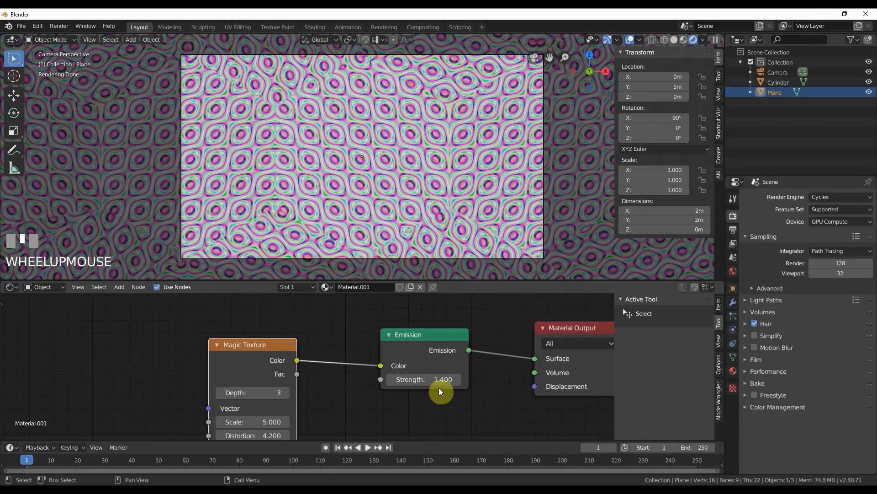
mouse_move(437, 380)
mouse_down()
mouse_move(411, 380)
mouse_move(438, 380)
mouse_up()
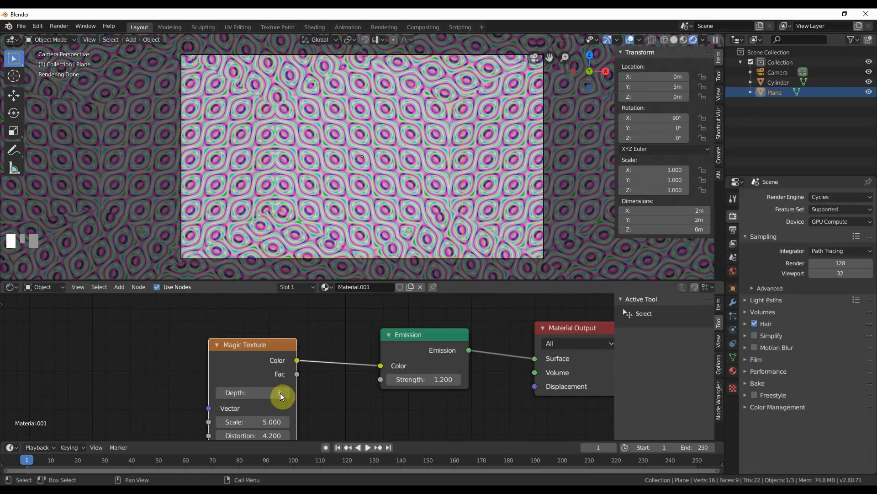
middle_drag(274, 416, 303, 385)
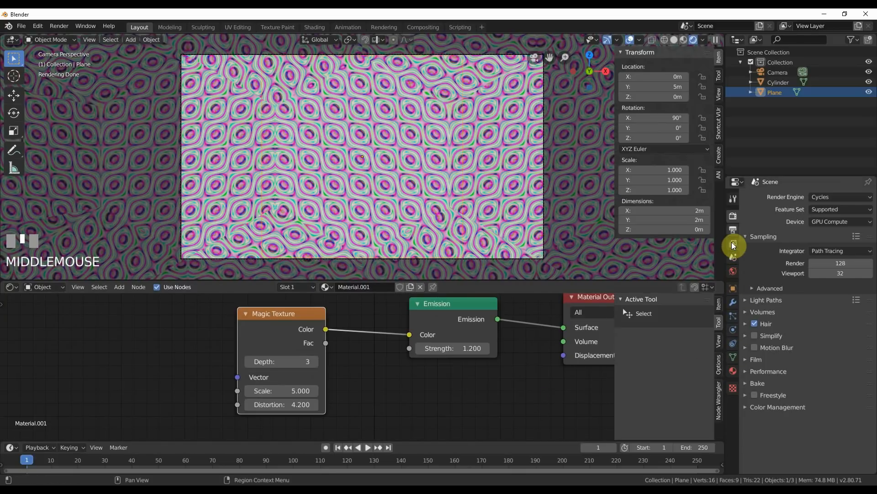
Set the maximum Glossy light bounces to 12 and reduce the plane's Magic Texture scale to 2.6
click(750, 303)
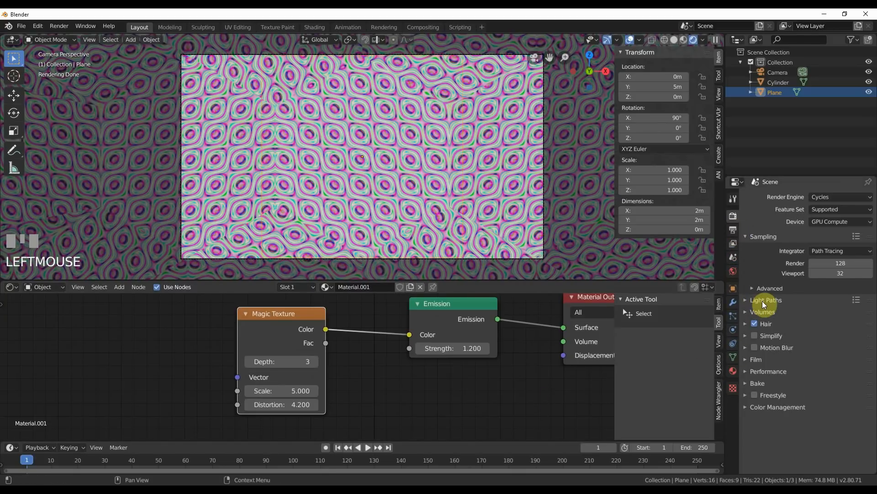
click(762, 301)
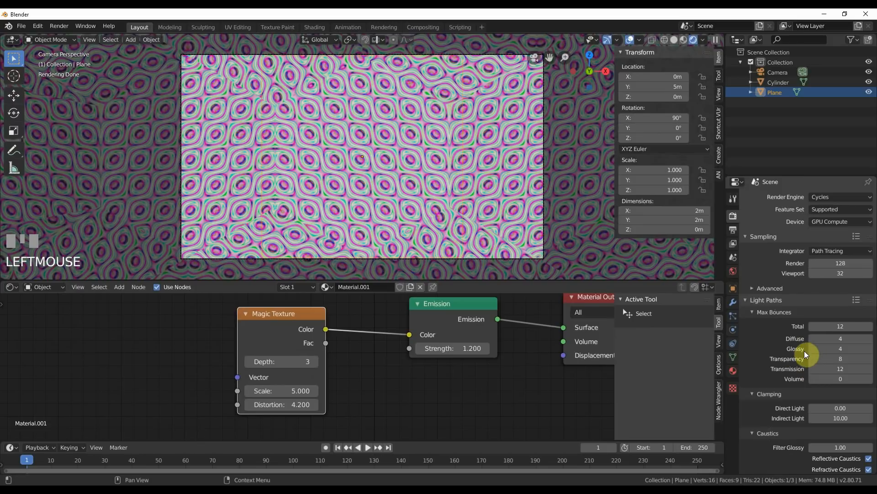
click(832, 350)
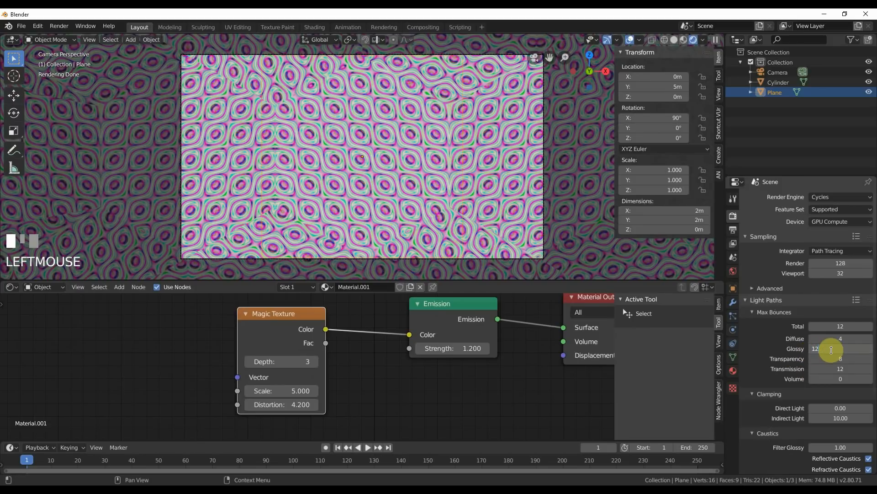
key(Return)
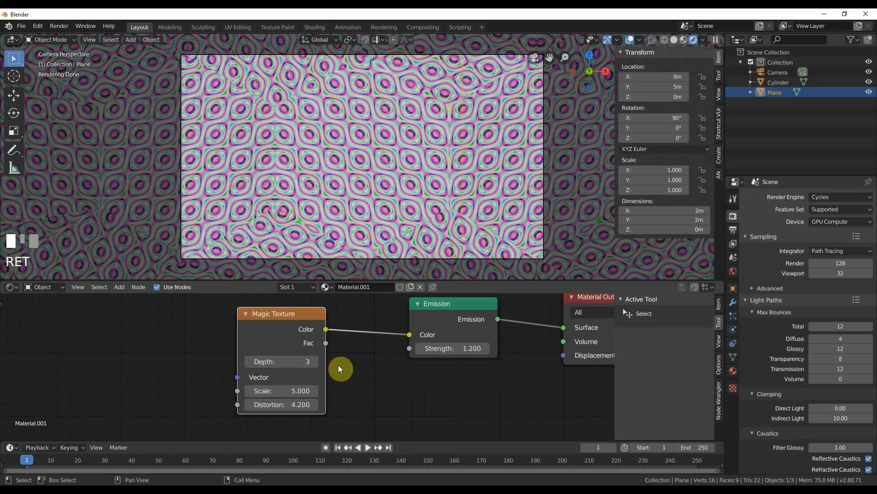
drag(303, 390, 229, 390)
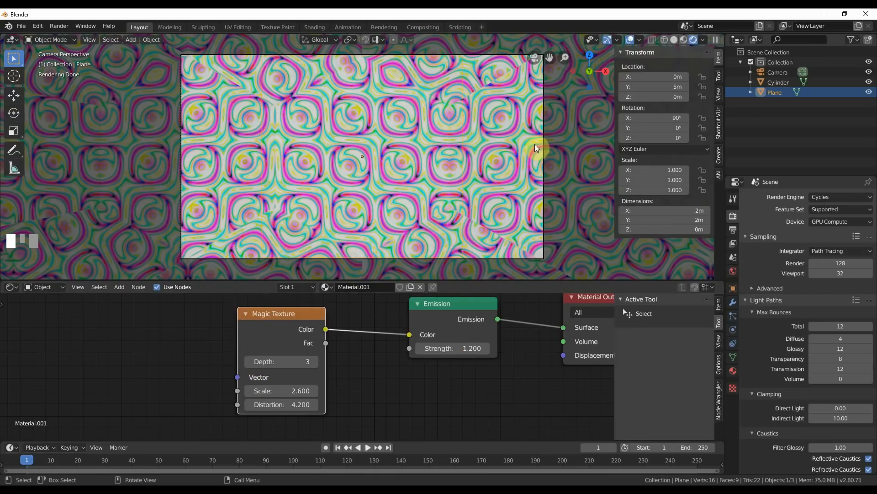
Delete the six-sided mirror cylinder from the scene
middle_drag(535, 144, 314, 134)
scroll(500, 142, down, 8)
click(316, 135)
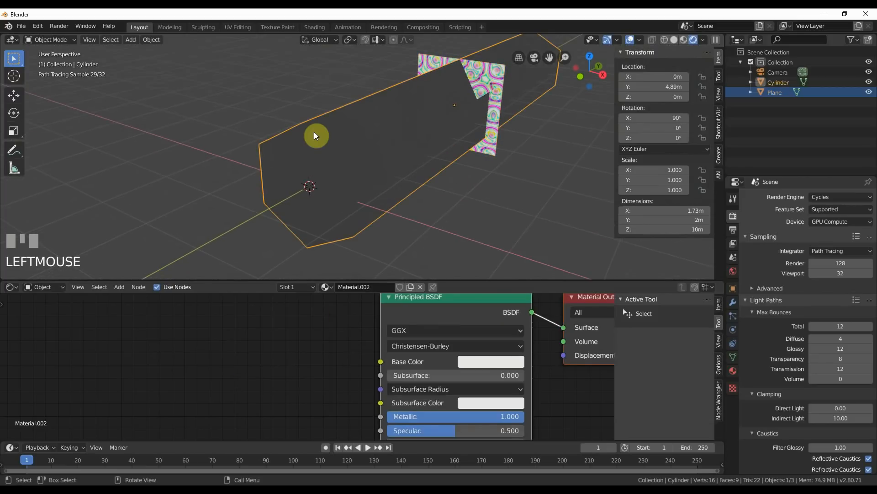
key(Delete)
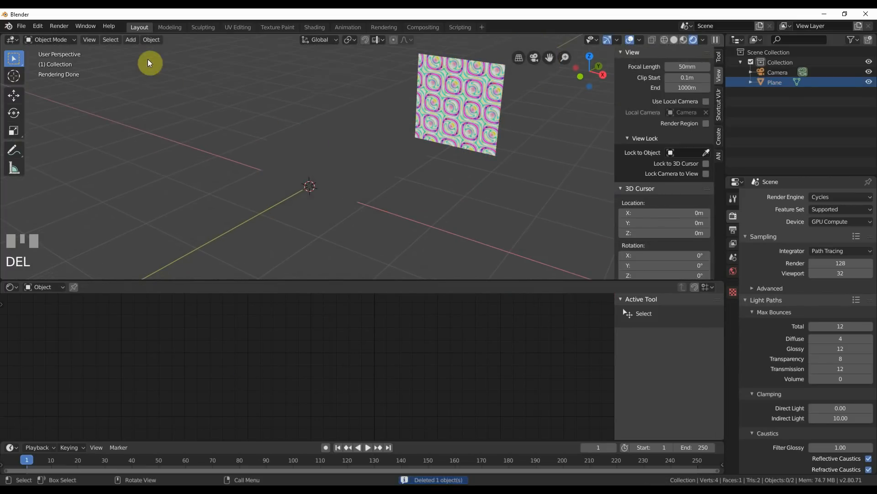
Add a new cylinder mesh at the origin and reduce its vertex count to 3
click(131, 39)
mouse_move(184, 53)
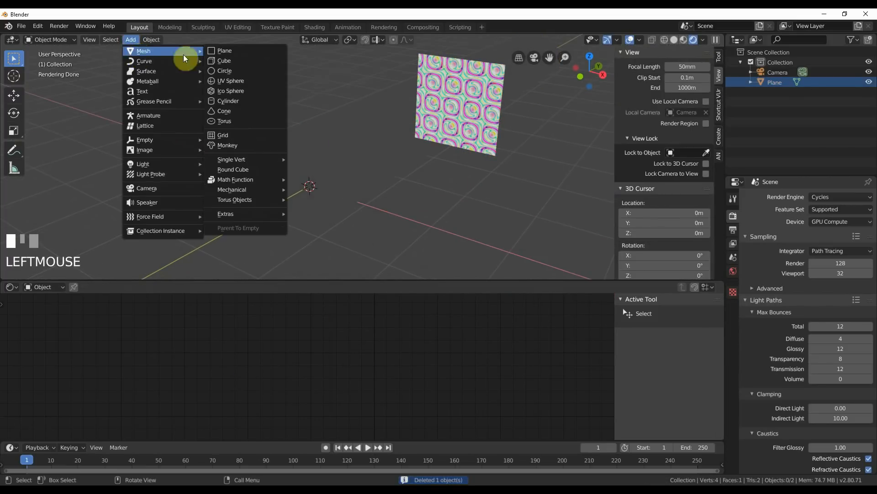
click(218, 100)
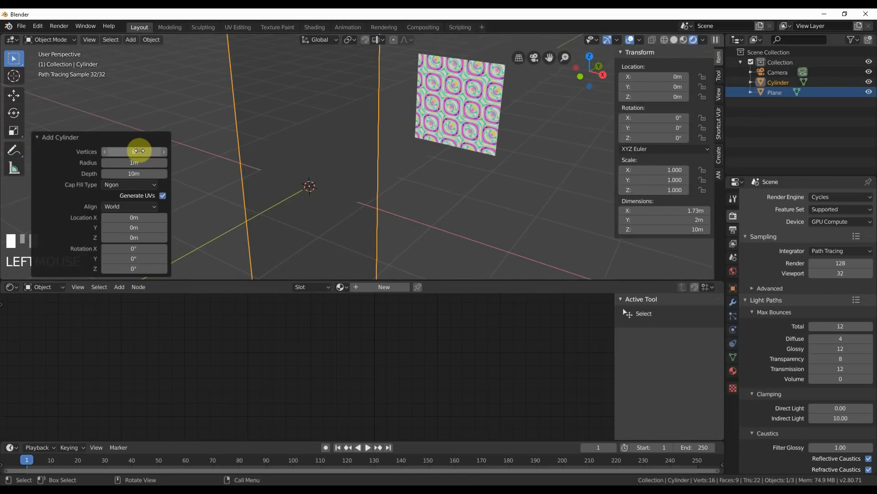
drag(141, 151, 2, 150)
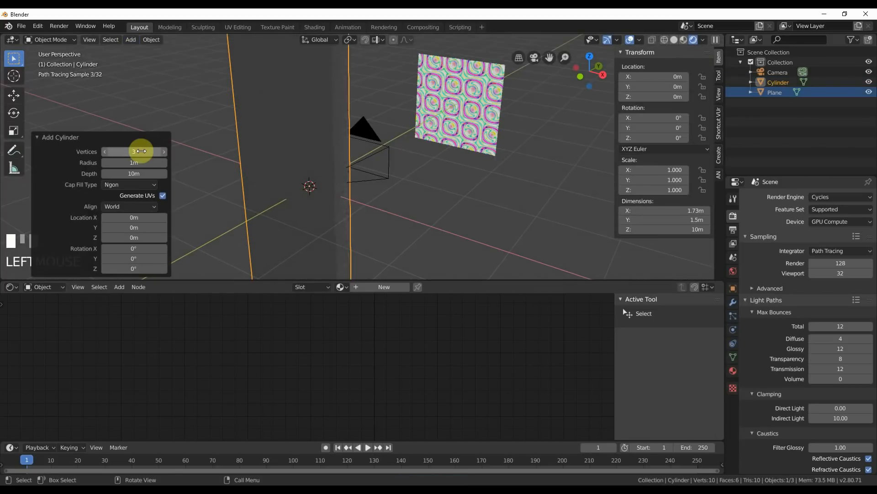
Rotate the new three-sided cylinder 90° about X and move it to 4.87 m along Y
click(133, 248)
key(Return)
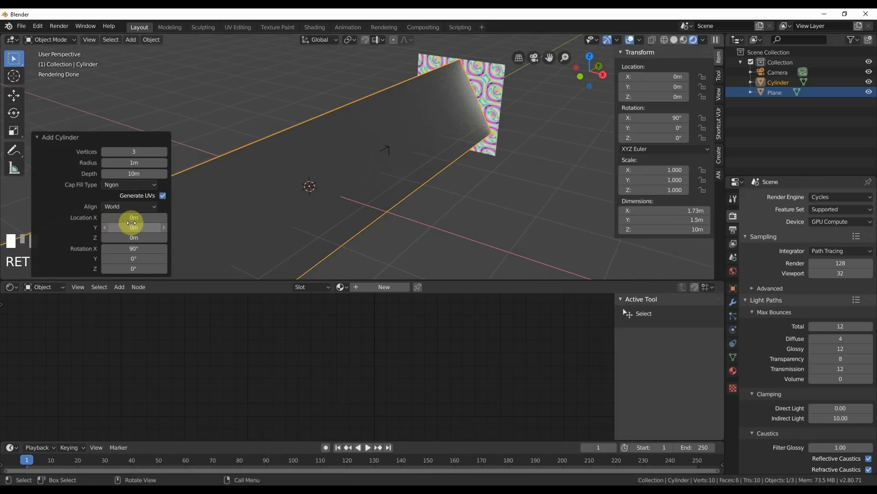
drag(130, 227, 362, 211)
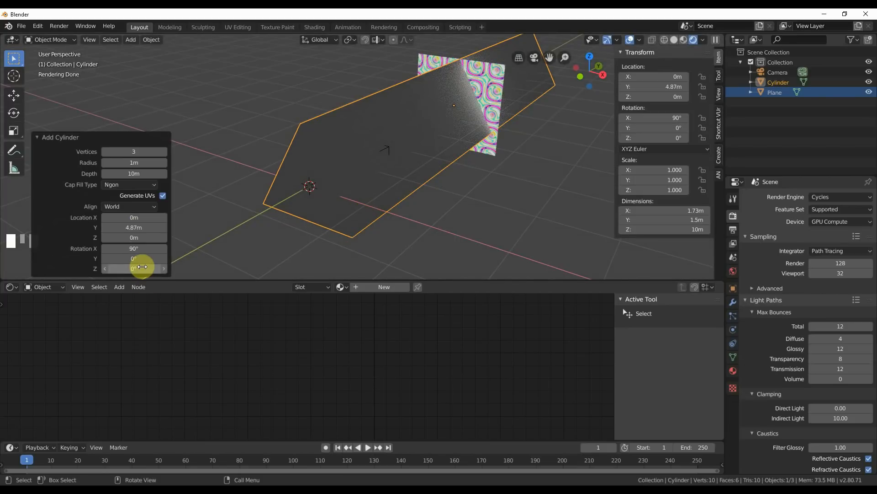
key(KP_0)
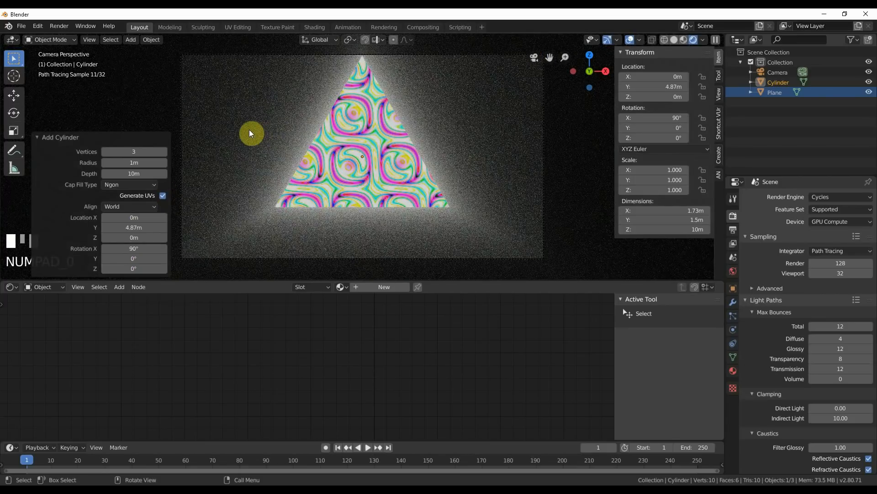
Select the three-sided cylinder and assign it the existing mirror material, Material.002
click(361, 137)
click(778, 83)
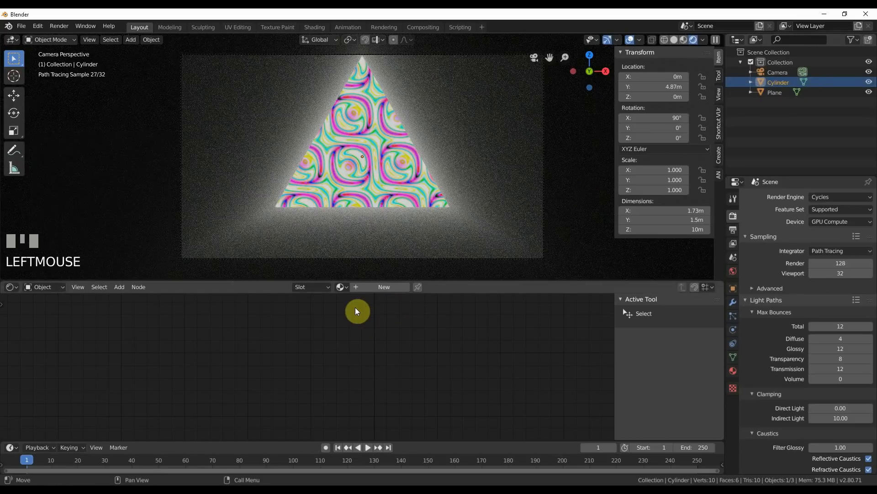
click(345, 288)
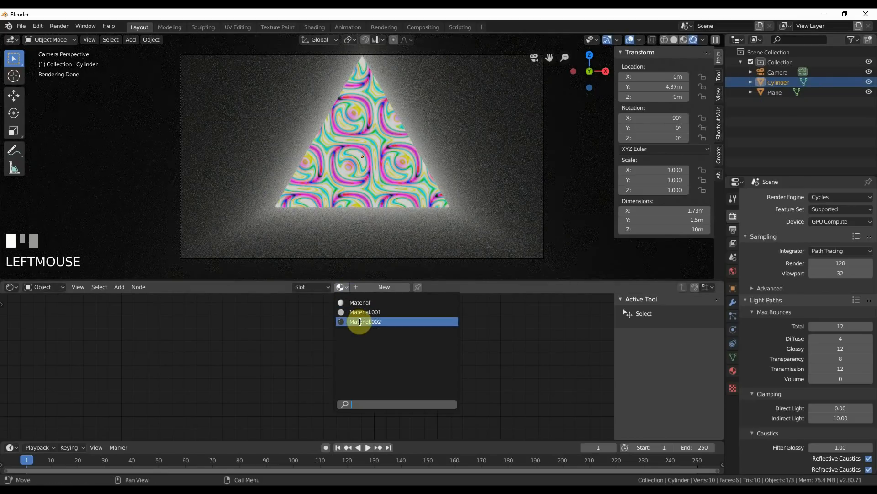
click(357, 322)
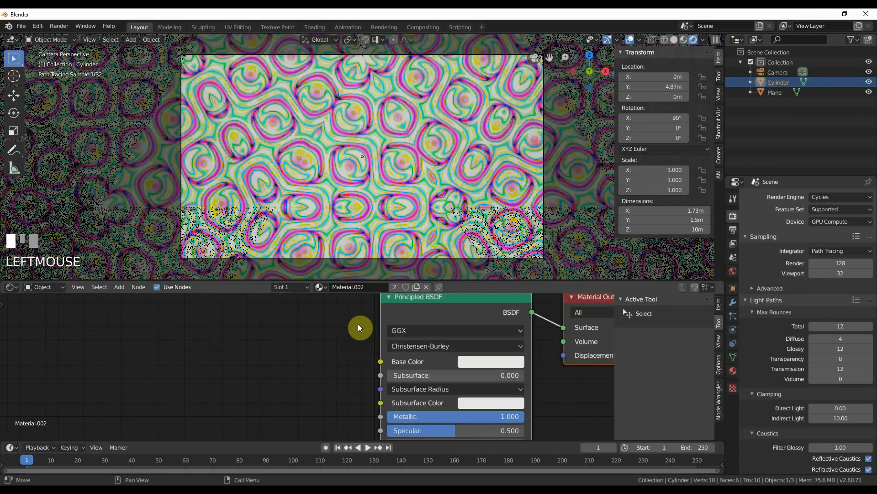
Select the plane and reduce its Magic Texture scale to 0.8
click(393, 248)
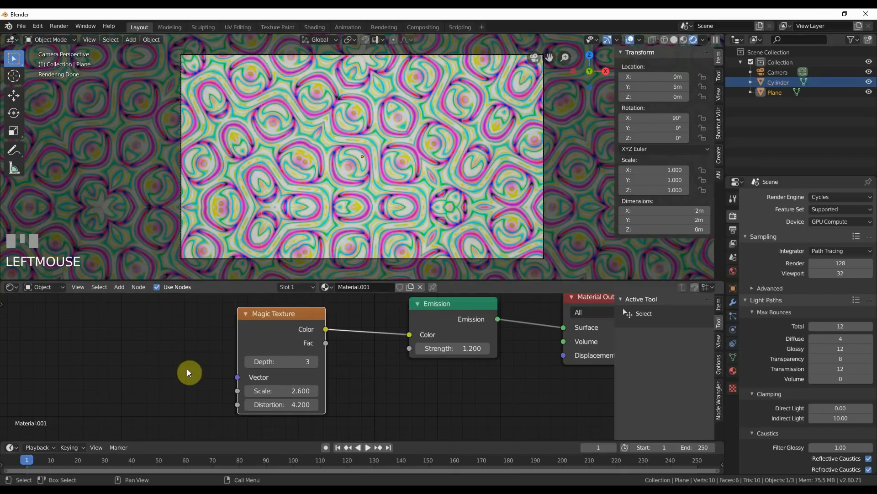
middle_drag(188, 368, 167, 392)
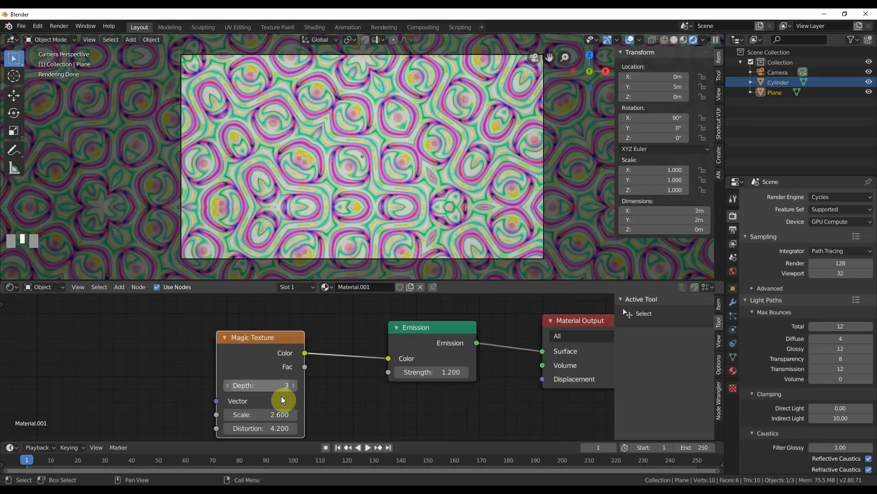
drag(280, 415, 209, 414)
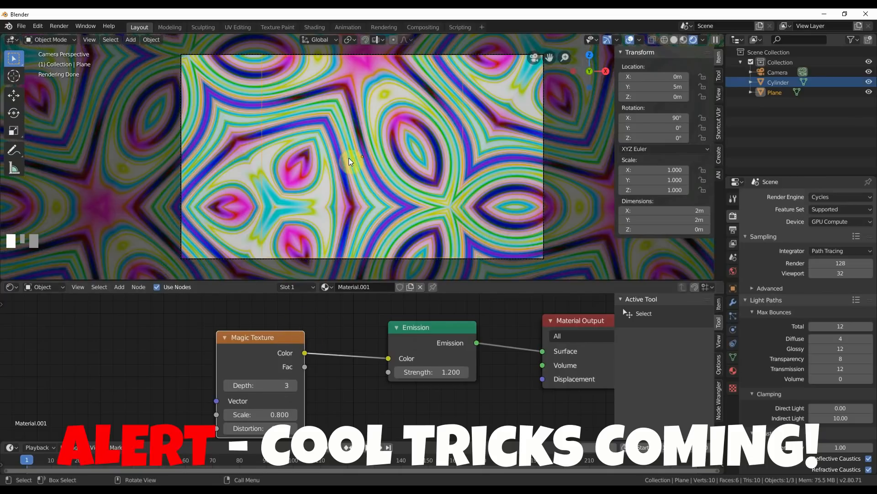
Spread the plane's shader nodes apart and insert a ColorRamp between Magic Texture and Emission
drag(263, 341, 165, 335)
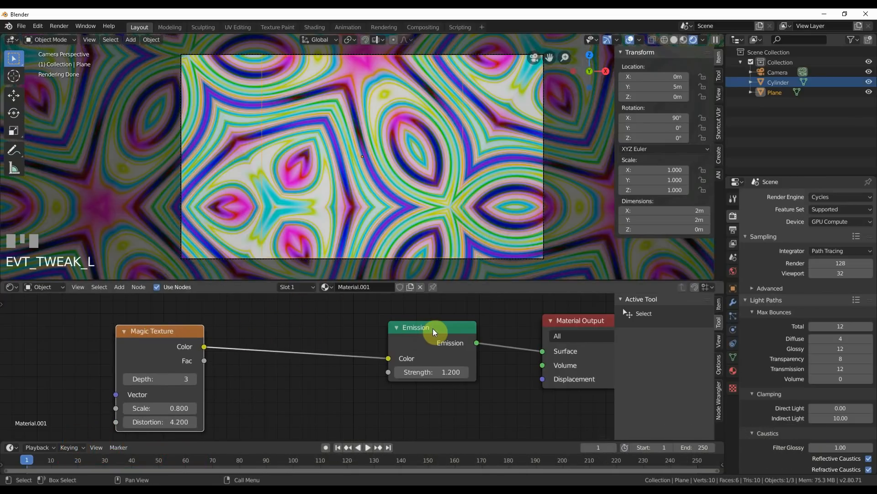
drag(432, 328, 455, 328)
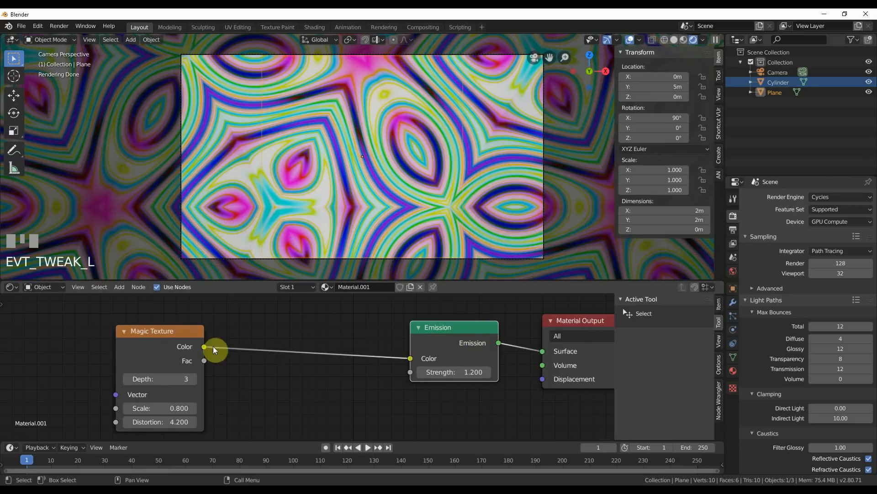
drag(162, 329, 137, 337)
key(shift+a)
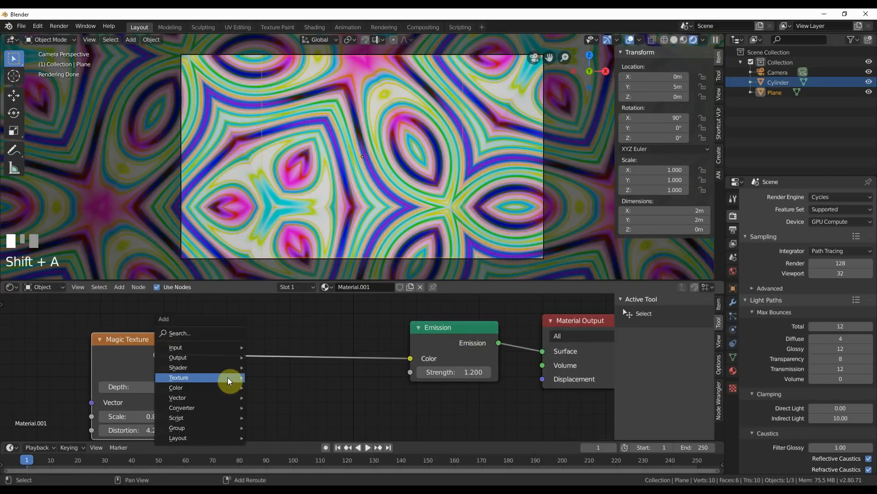
mouse_move(202, 407)
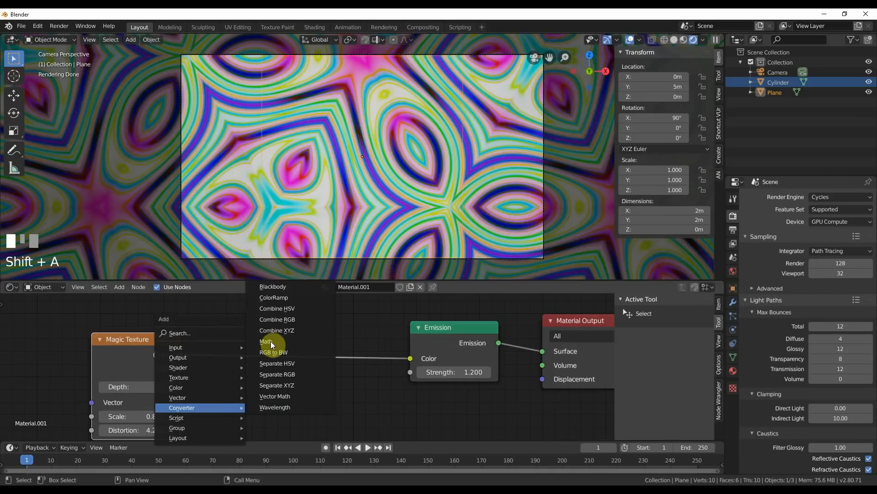
click(274, 297)
click(225, 311)
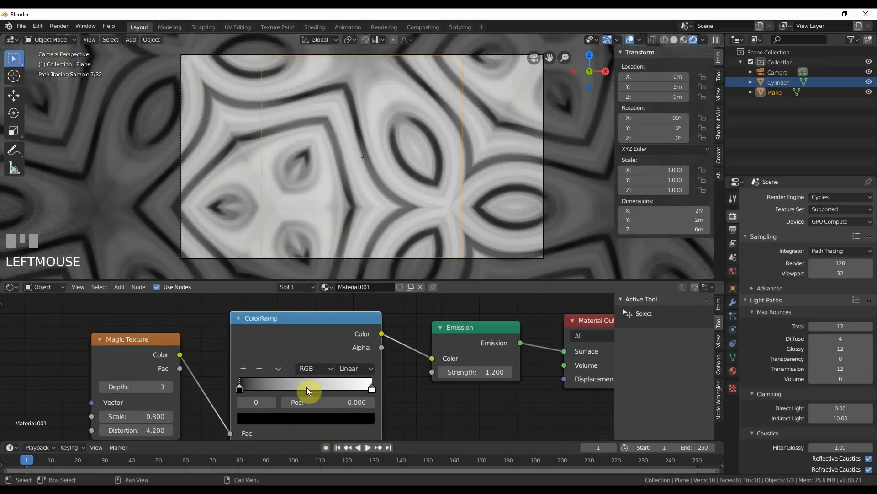
Change the ColorRamp's first stop from black to a fully saturated bright red
middle_drag(460, 372, 477, 349)
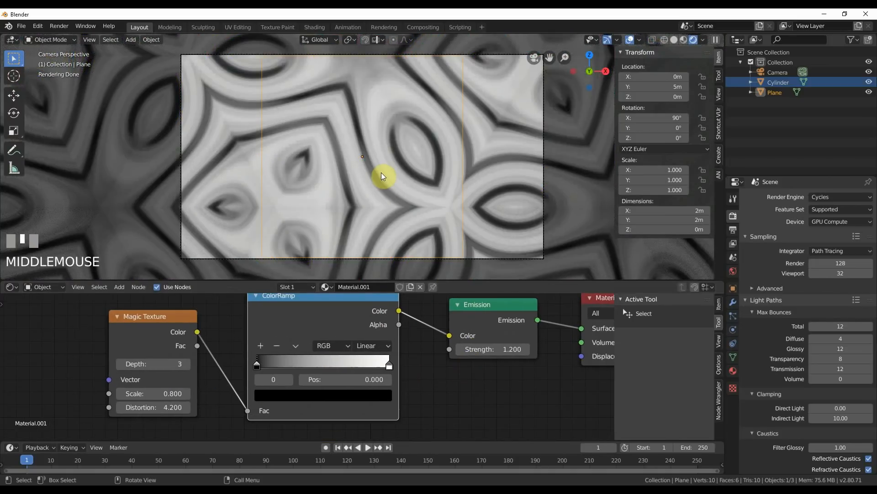
scroll(418, 369, up, 2)
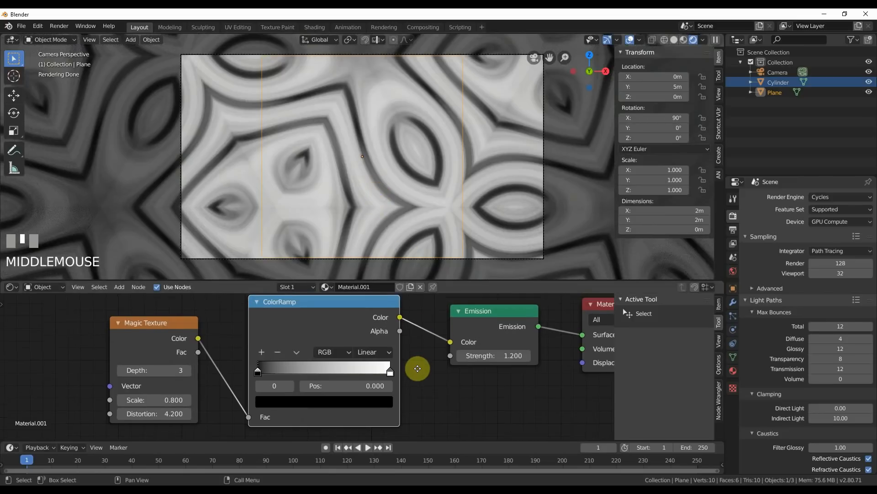
scroll(418, 368, up, 1)
middle_drag(464, 364, 466, 354)
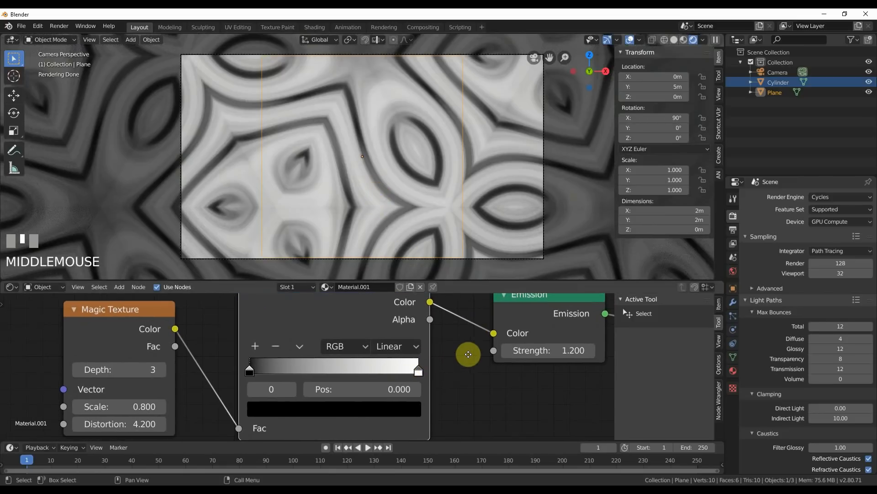
click(250, 374)
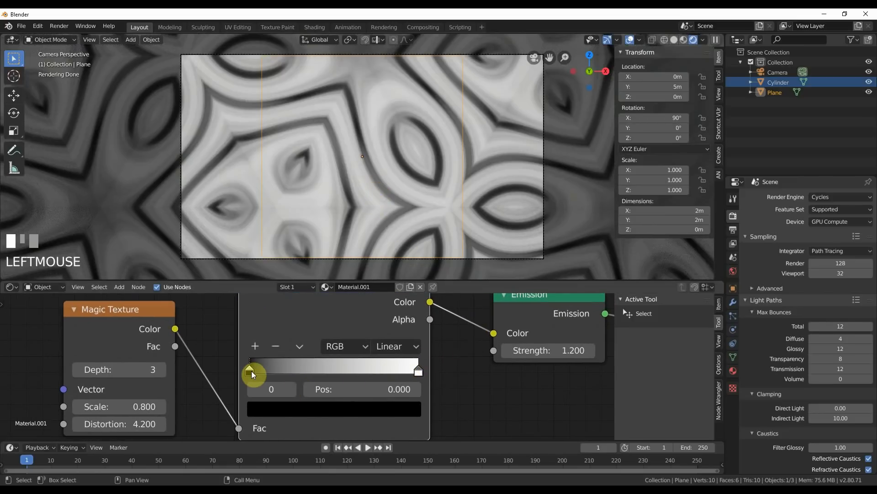
click(278, 405)
drag(385, 264, 385, 179)
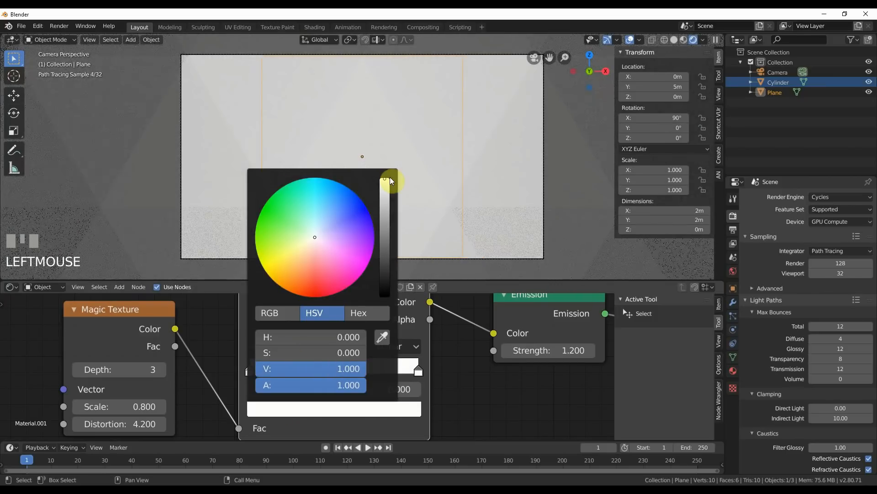
drag(286, 225, 315, 297)
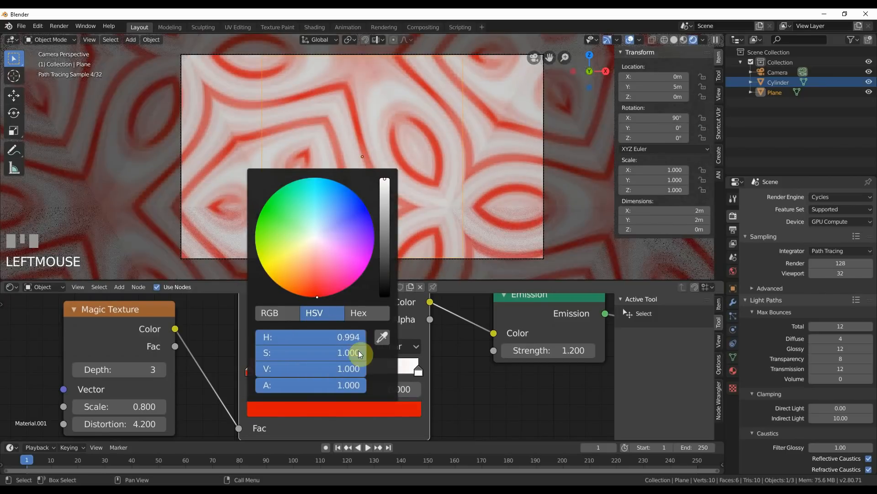
Change the ColorRamp's last stop to a fully saturated green with hue about 0.353
click(420, 371)
click(377, 409)
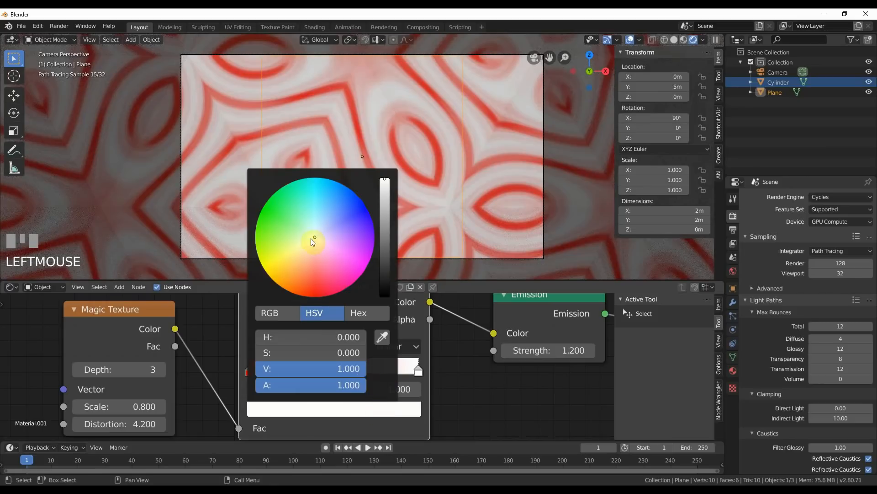
drag(311, 237, 267, 201)
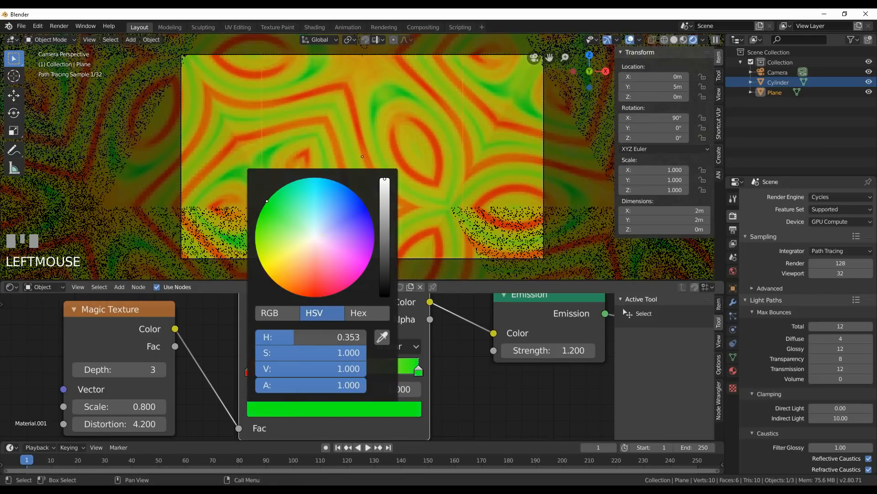
click(420, 317)
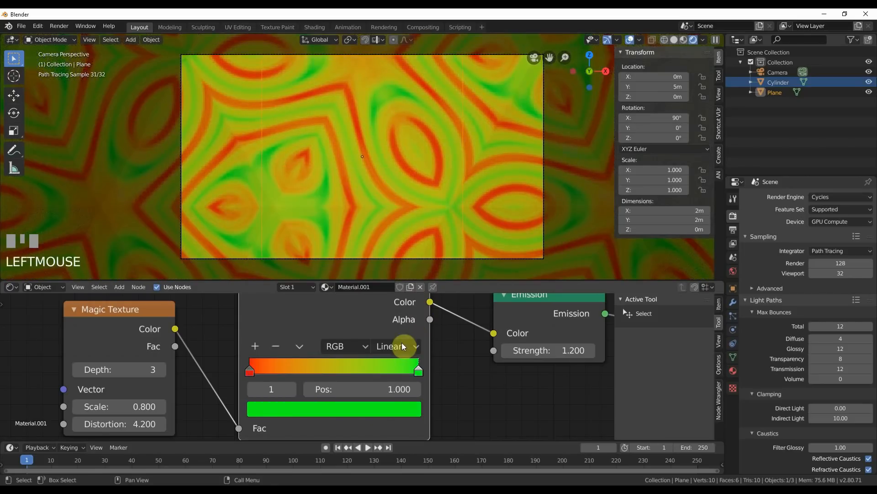
Switch the ColorRamp's color mode to HSV and its hue interpolation to Far
click(336, 348)
click(342, 383)
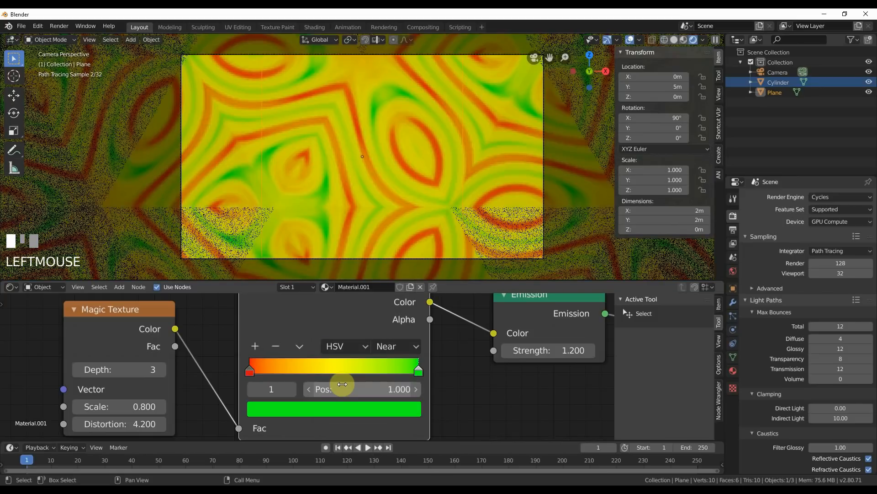
click(409, 347)
click(400, 374)
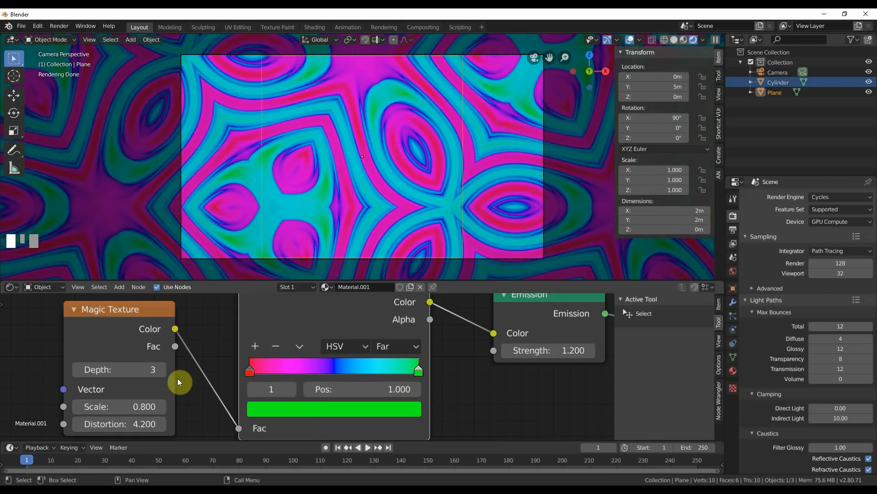
Try a Magic Texture depth of 4, reduce the texture scale to 0.6, and set the depth back to 3
click(162, 372)
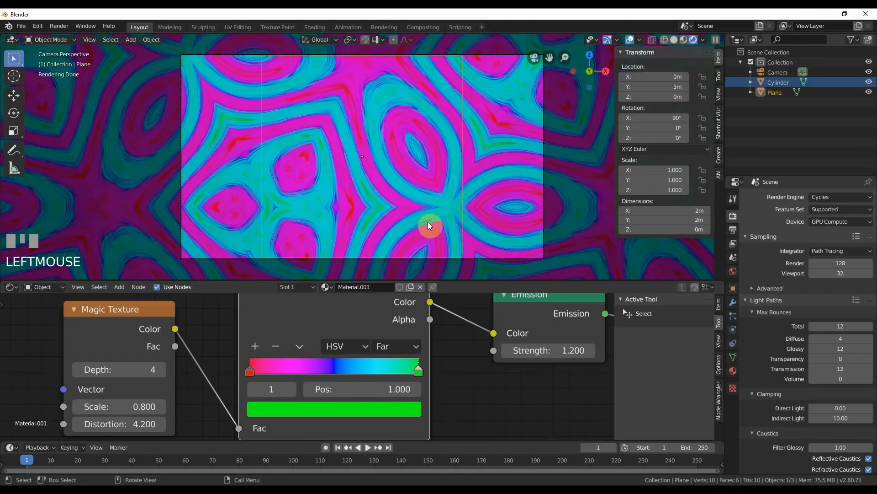
drag(137, 405, 123, 405)
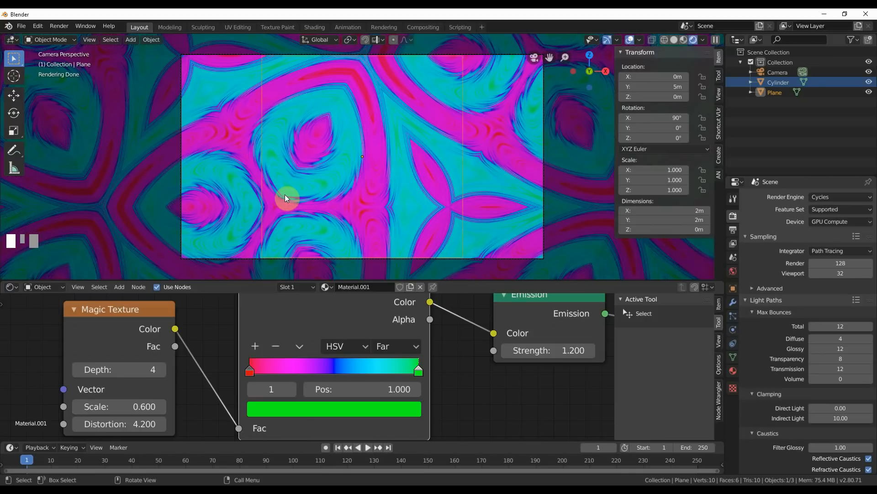
click(78, 370)
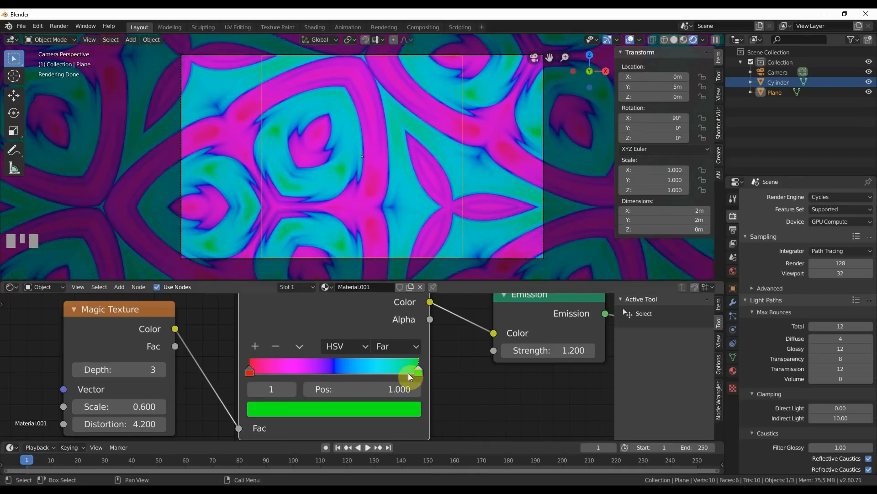
Add a blue stop to the ColorRamp, darken it, and arrange the stops with green near the middle and blue at 0.786
click(256, 347)
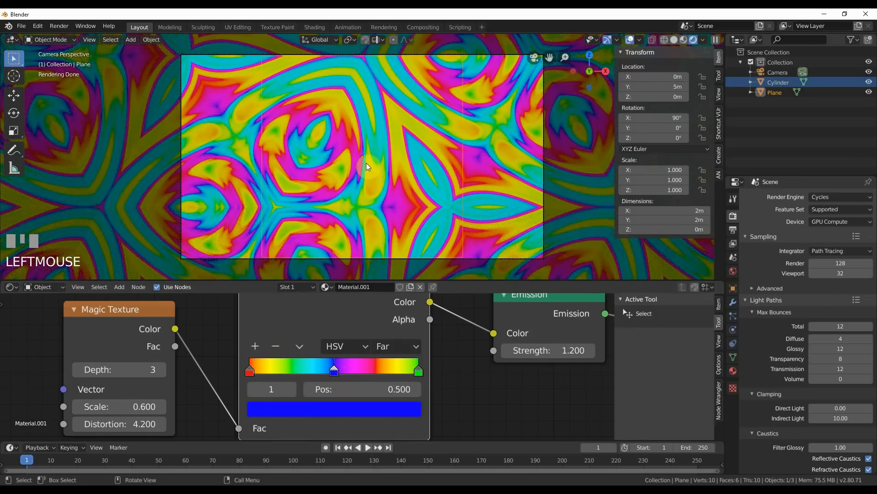
drag(417, 370, 393, 380)
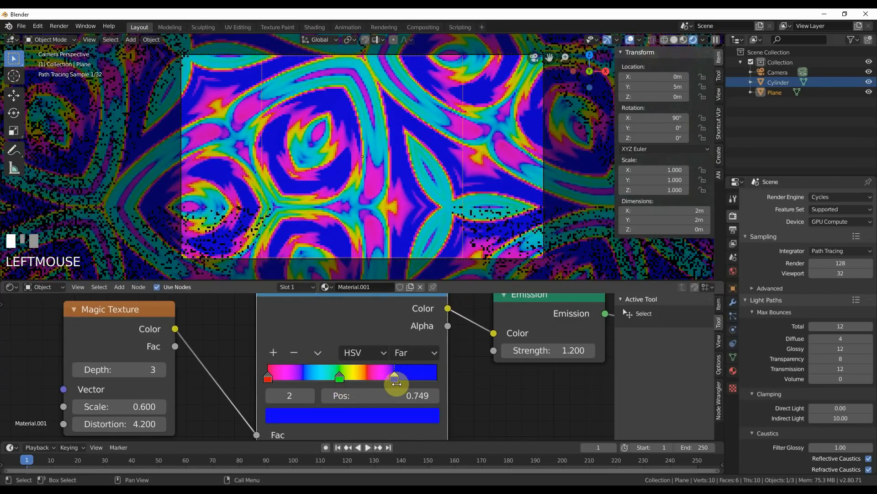
click(386, 417)
drag(407, 233, 403, 225)
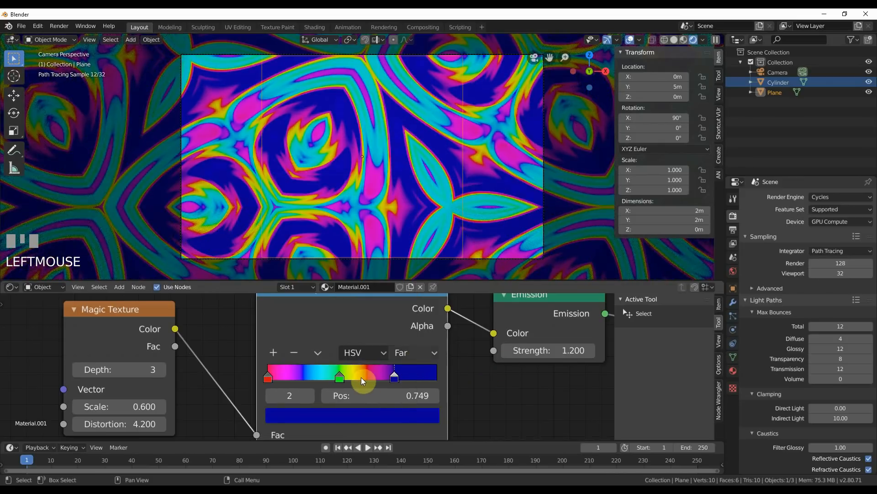
drag(341, 378, 401, 376)
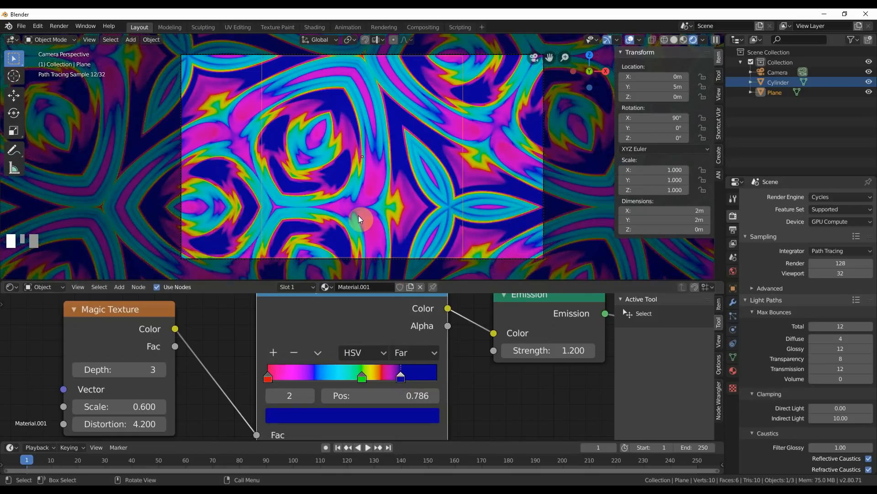
Enlarge the Timeline area by shifting its border with the shader editor upward
scroll(475, 372, down, 2)
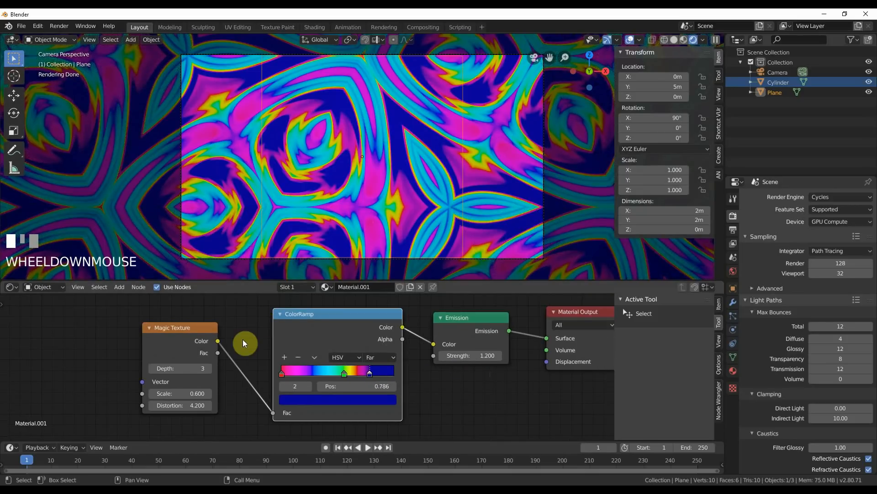
middle_drag(243, 339, 338, 333)
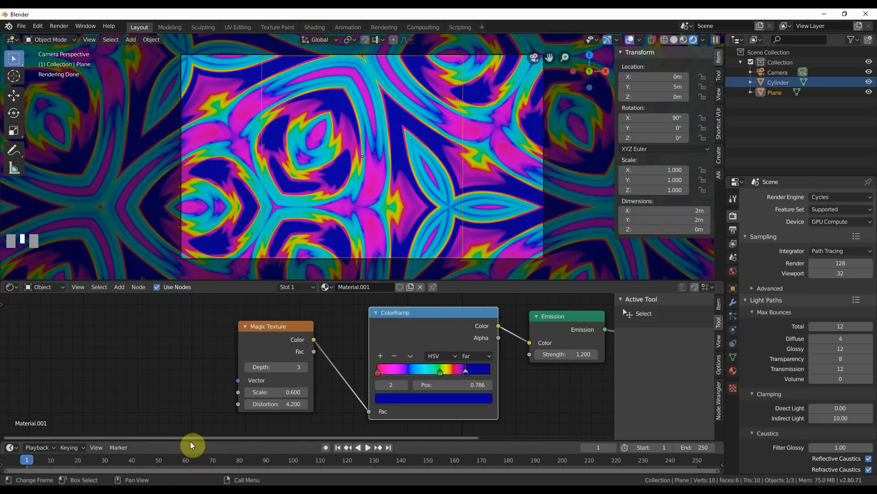
drag(191, 440, 194, 415)
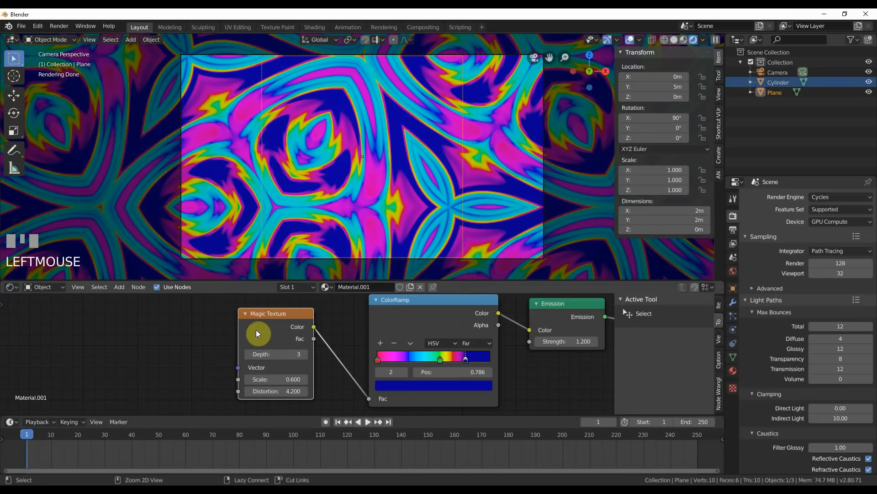
Add linked Texture Coordinate and Mapping nodes in front of the Magic Texture node with Node Wrangler
key(ctrl+t)
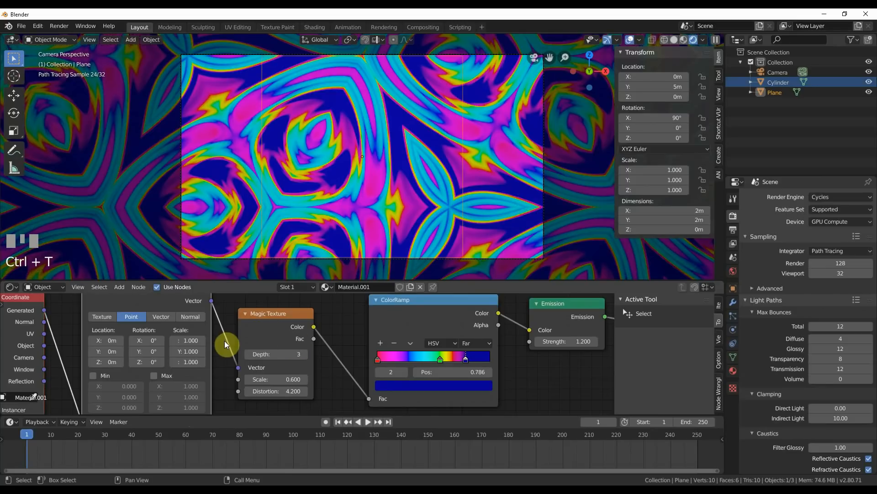
scroll(224, 341, down, 2)
middle_drag(233, 354, 248, 363)
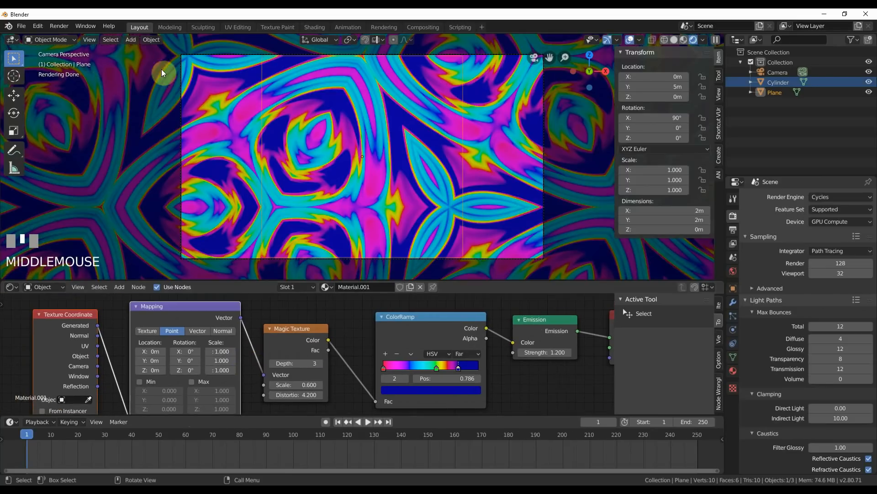
Search the add-on preferences for "node" to check that Node Wrangler is enabled, and close the preferences
click(38, 26)
click(54, 155)
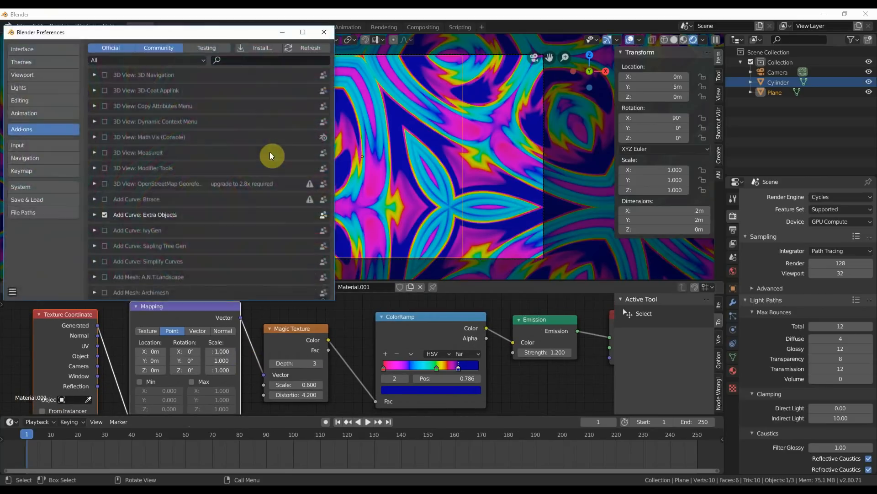
click(246, 60)
text(node)
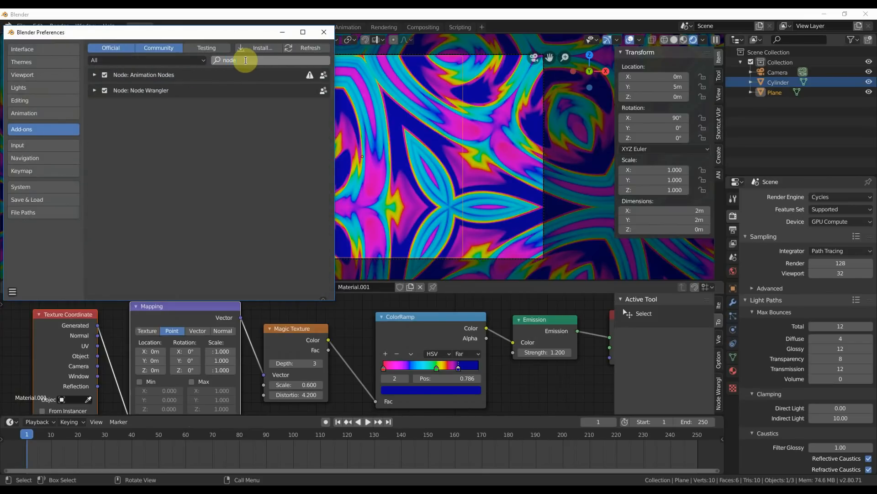
click(324, 31)
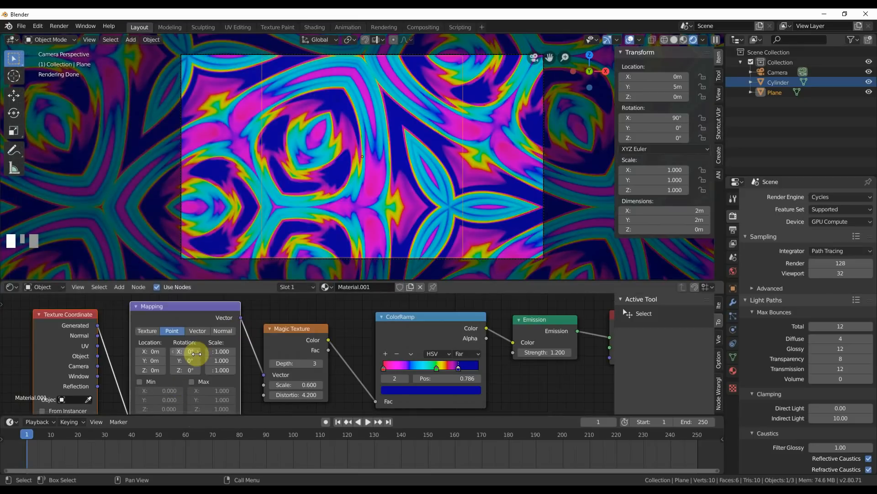
Try out the Mapping node's Y rotation, reset it to 0°, and insert a single keyframe for it at frame 1
middle_drag(250, 384, 274, 363)
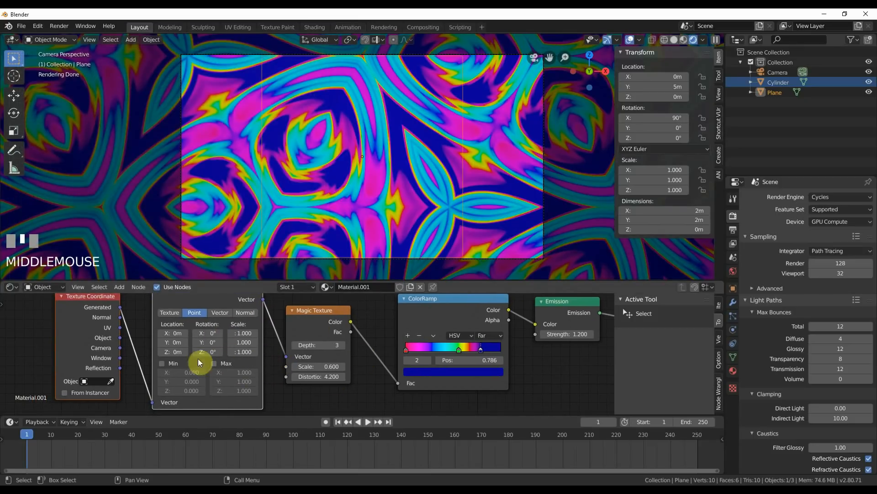
mouse_move(208, 342)
mouse_down()
mouse_move(297, 342)
mouse_move(208, 343)
mouse_up()
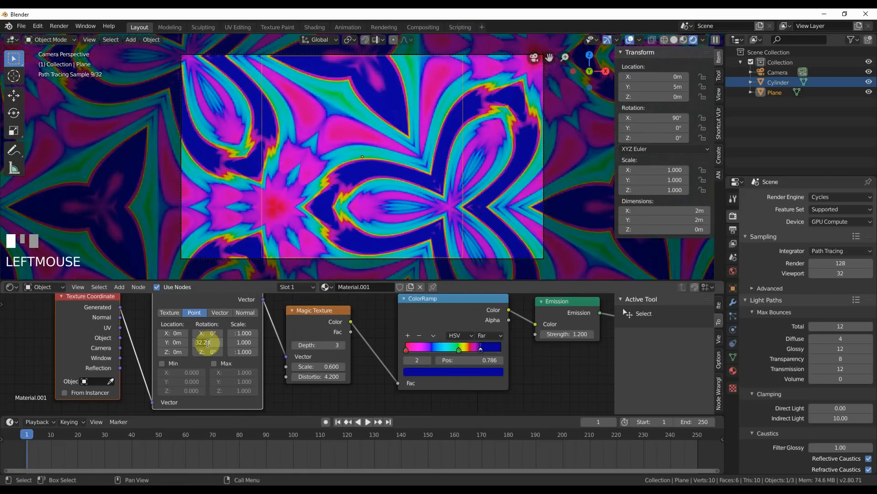
key(Return)
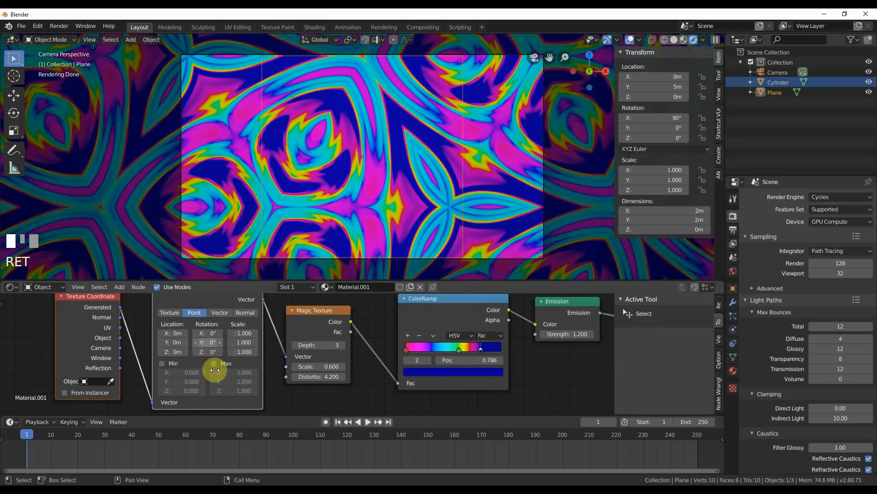
right_click(212, 342)
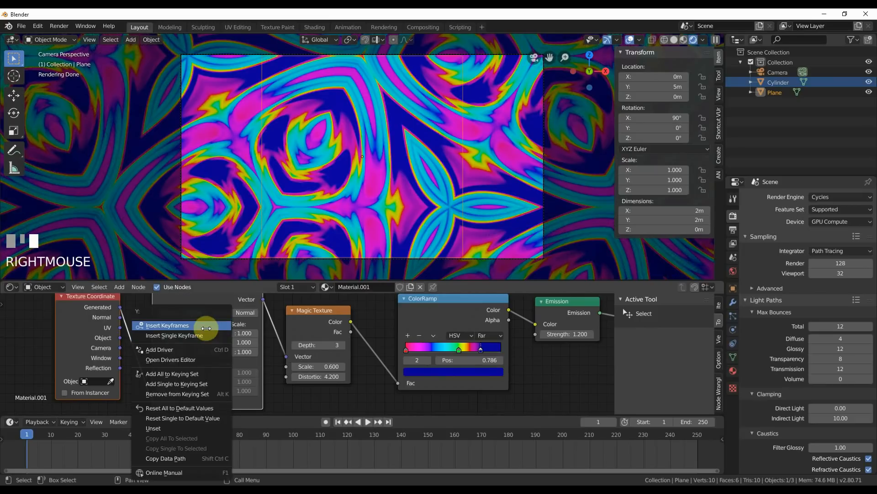
click(205, 337)
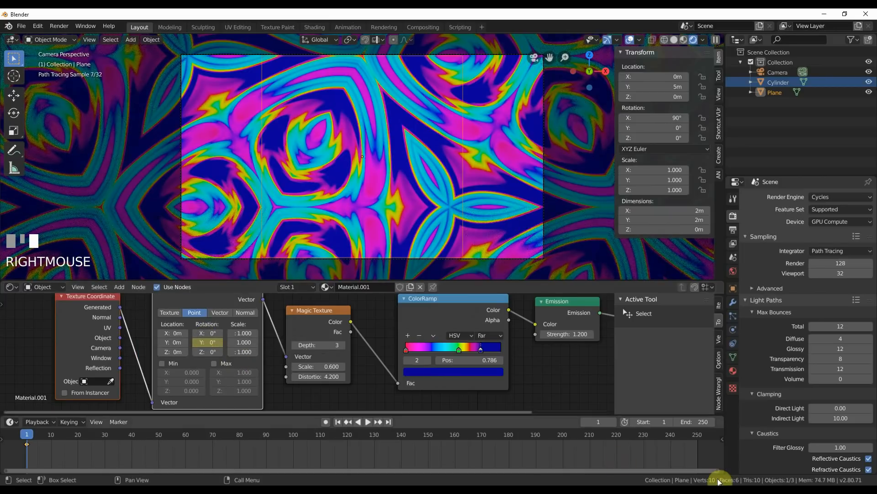
At frame 250, set the Mapping node's Y rotation to 359° and insert a single keyframe for it
click(697, 434)
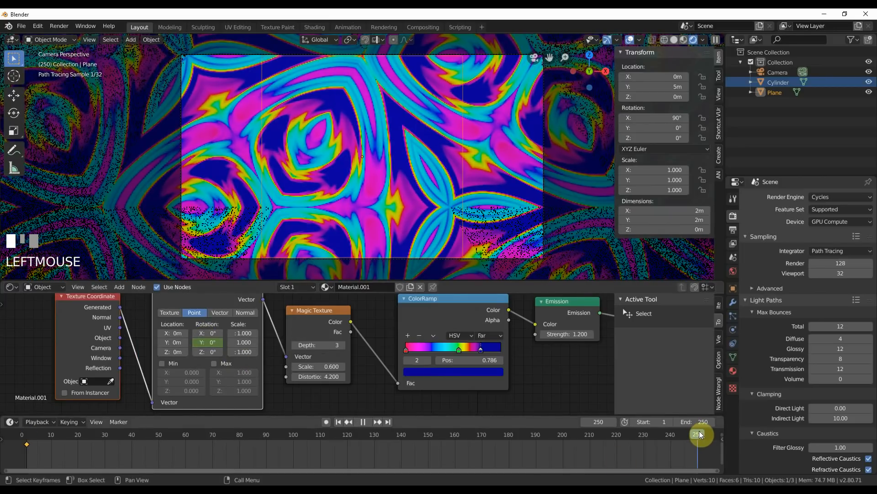
click(212, 343)
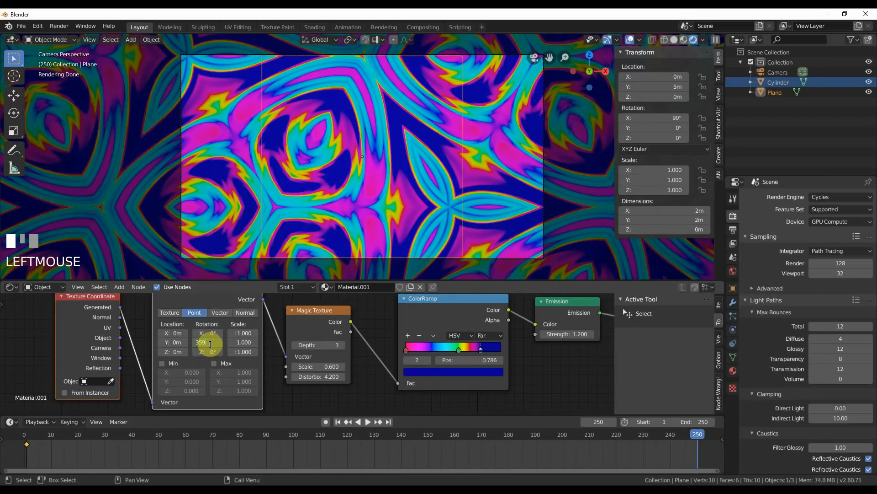
text(359)
key(Return)
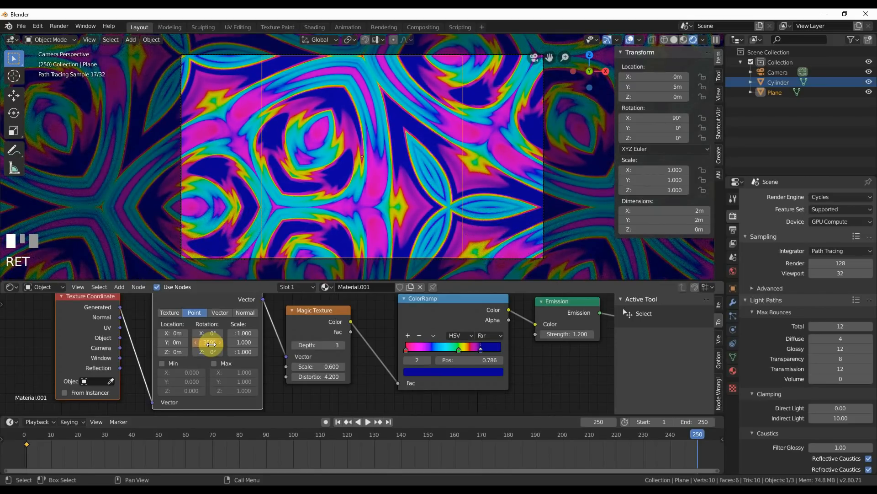
right_click(211, 344)
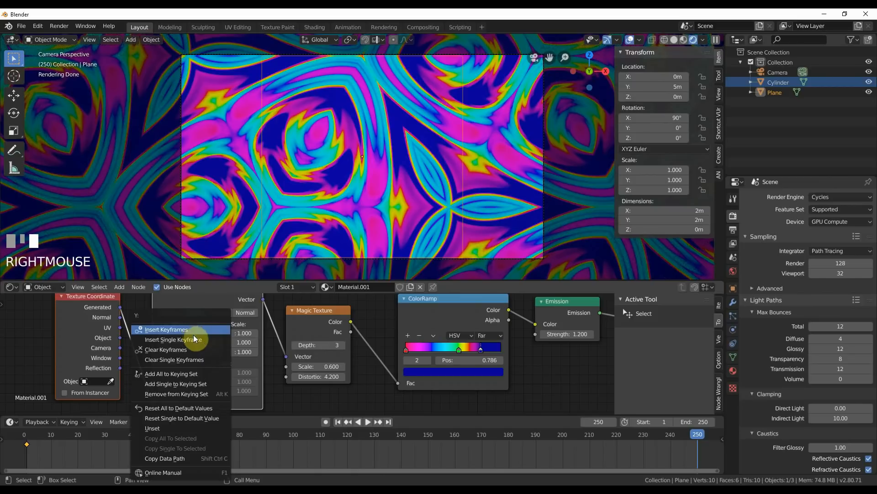
click(193, 338)
Play and scrub the animation to check how the pattern rotates near the end and start of the timeline
click(669, 436)
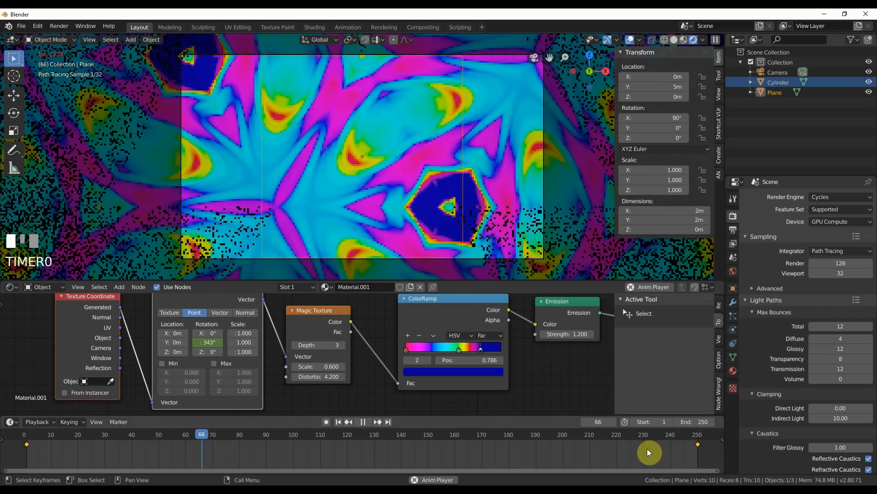
key(space)
click(673, 435)
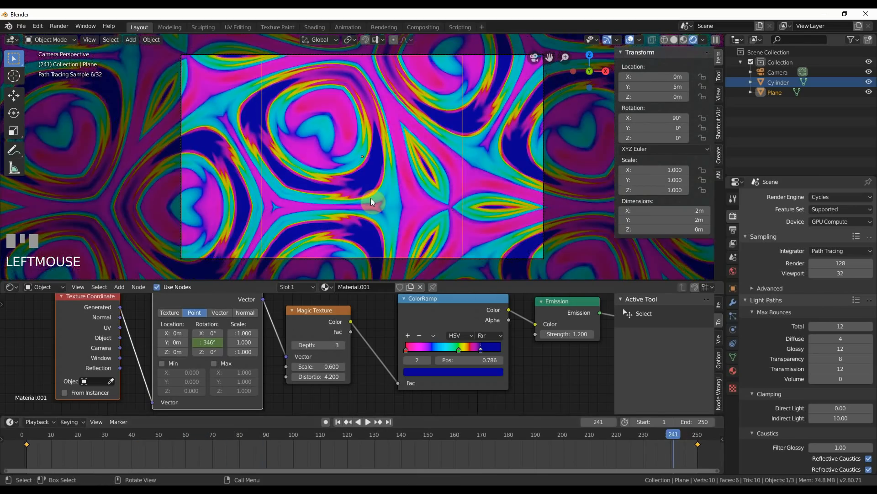
key(space)
key(space)
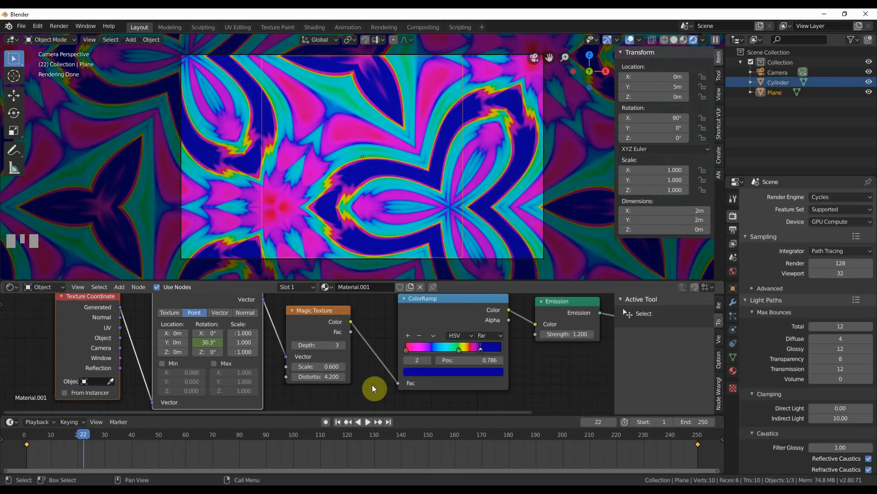
Keyframe the Magic Texture's scale of 0.6 at frame 1 and again at frame 250
right_click(28, 432)
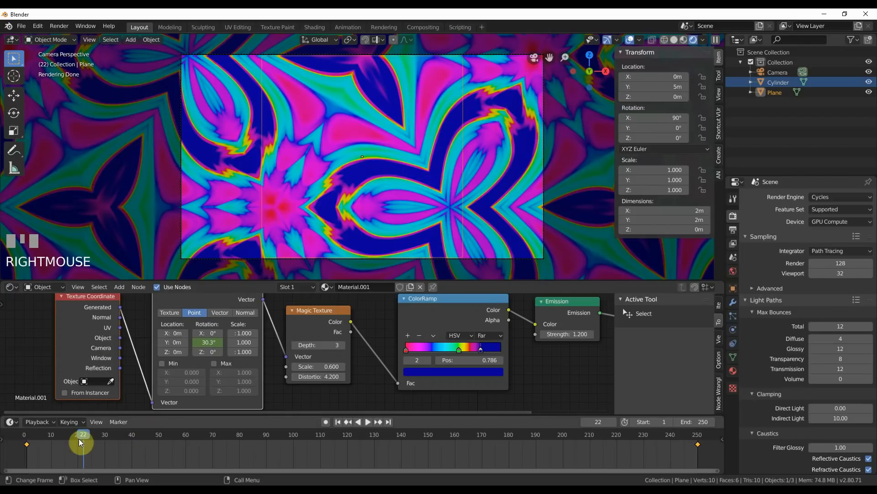
click(31, 434)
drag(29, 432, 25, 435)
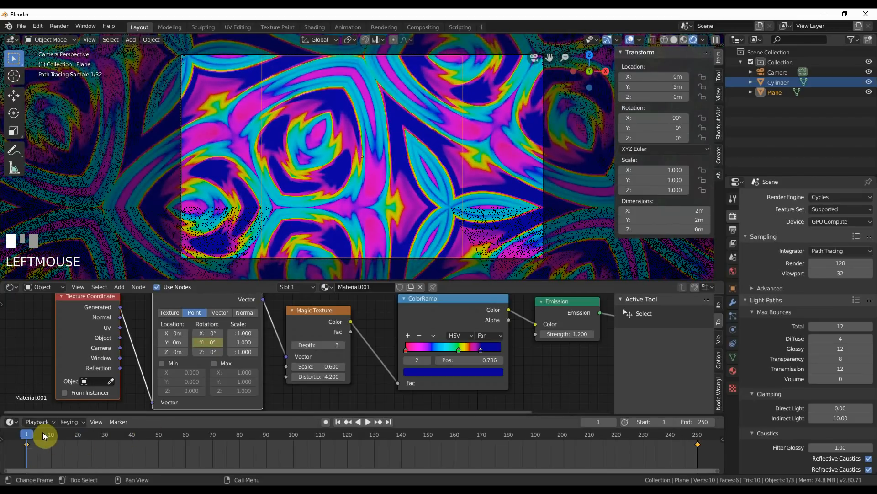
right_click(316, 368)
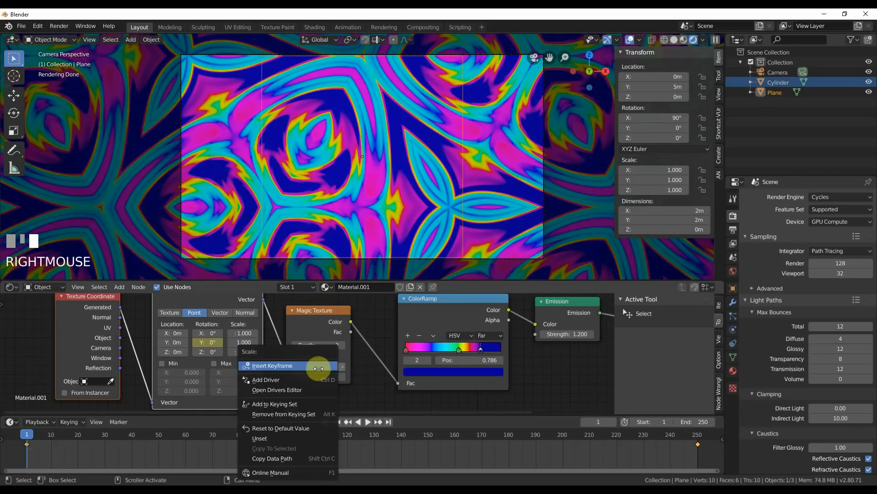
click(319, 365)
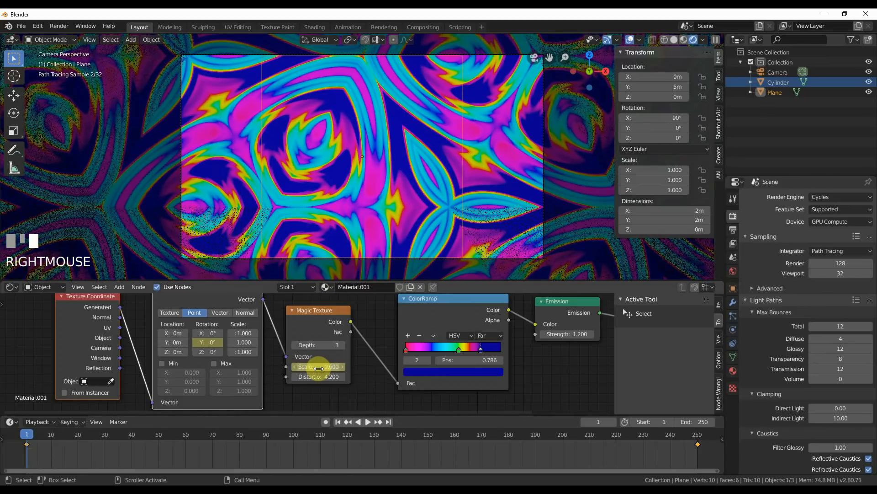
click(698, 435)
right_drag(316, 367, 316, 366)
Keyframe a Magic Texture scale of 2 at frame 125, and preview the scaling animation
click(359, 440)
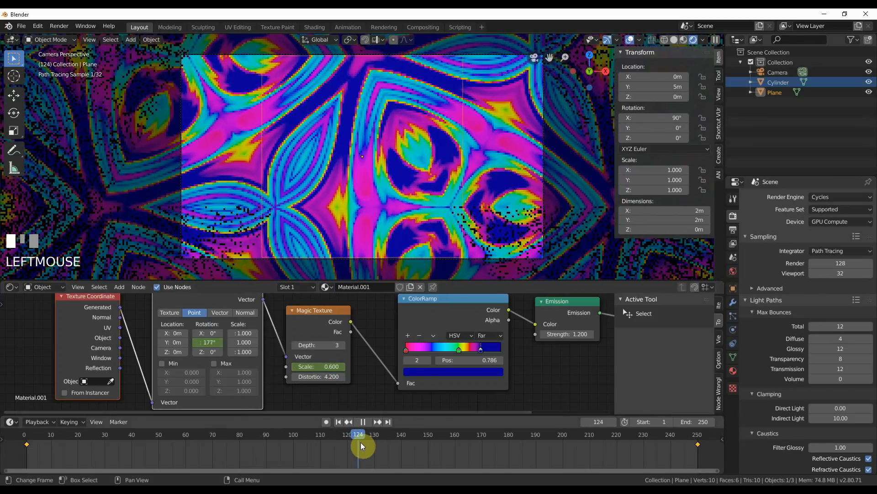
drag(328, 367, 359, 367)
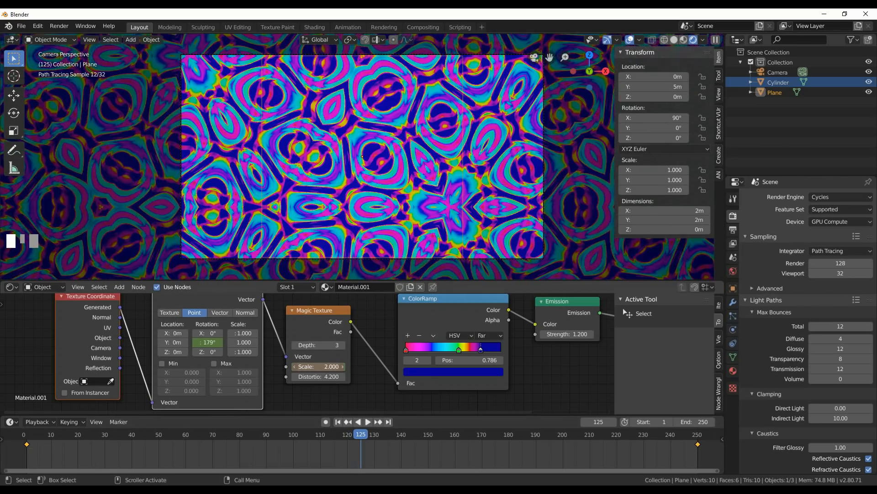
right_click(329, 365)
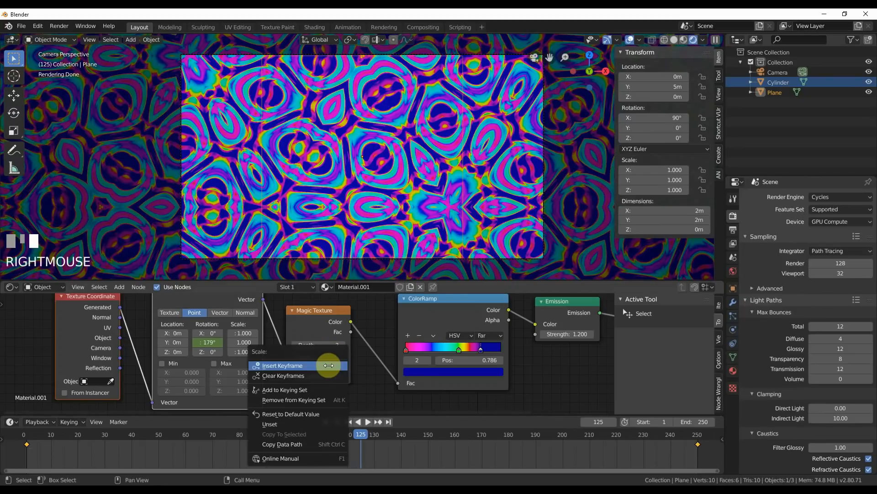
click(328, 366)
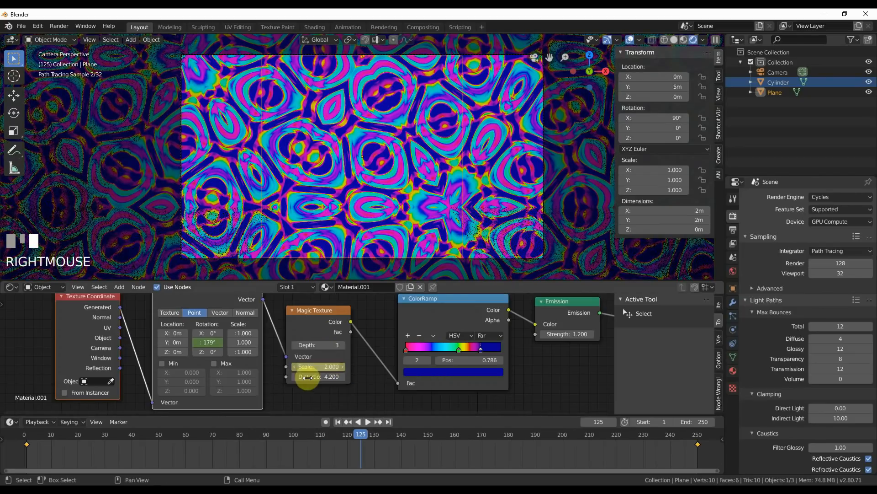
drag(360, 436, 168, 433)
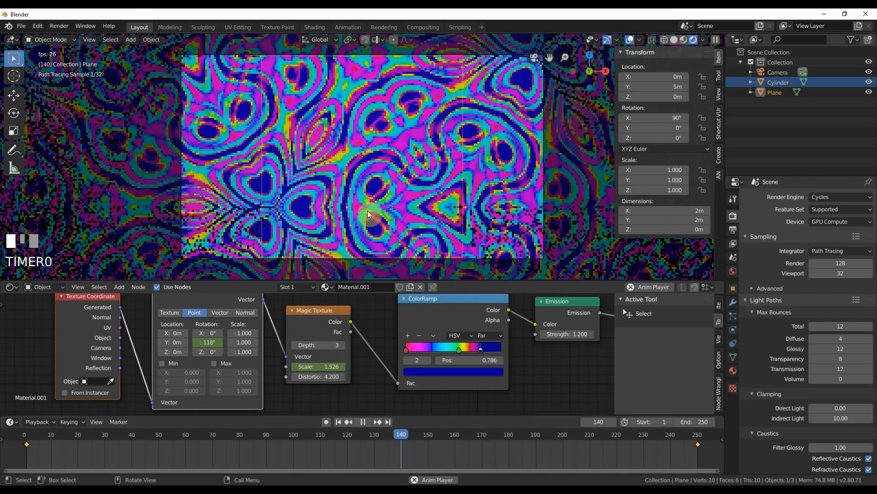
key(space)
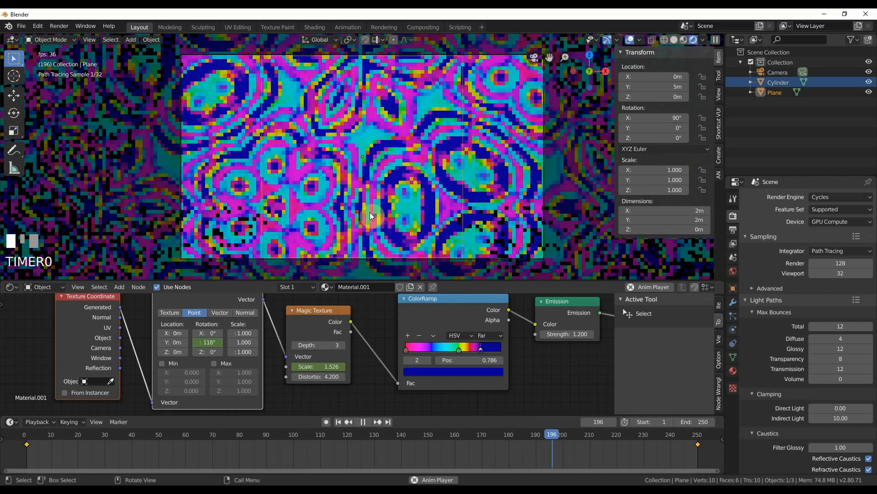
At frame 125, set the Magic Texture's scale to 1.4 and replace its keyframe
drag(374, 434, 361, 435)
mouse_move(335, 366)
mouse_down()
mouse_move(315, 367)
mouse_move(336, 367)
mouse_up()
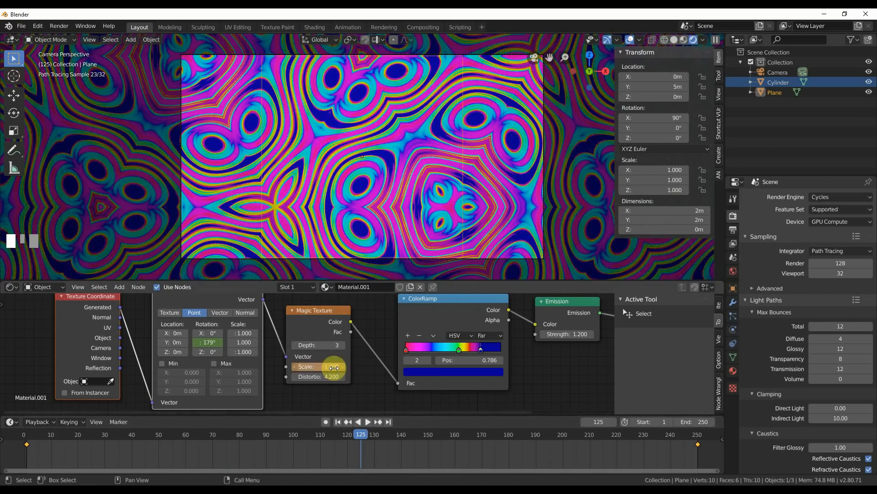
right_click(334, 366)
click(334, 367)
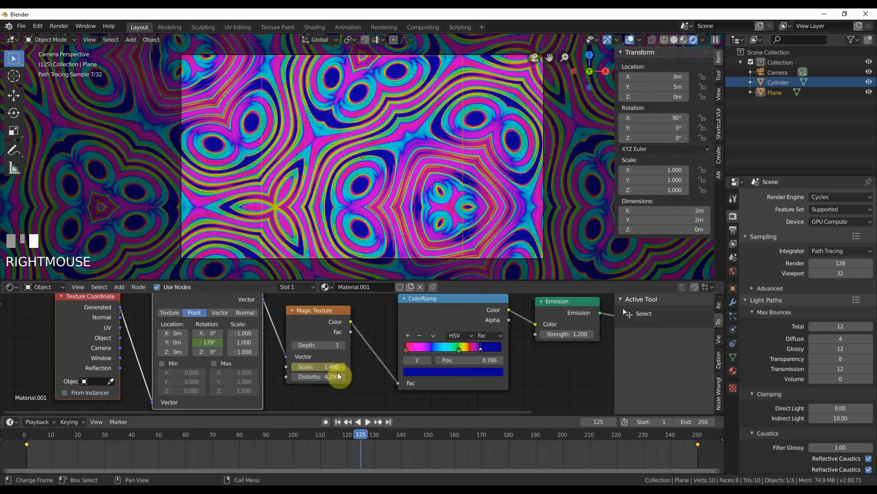
Return to frame 1, test the Cylinder's Y rotation and undo it, and insert a single keyframe for Y rotation at 0°
drag(359, 434, 28, 434)
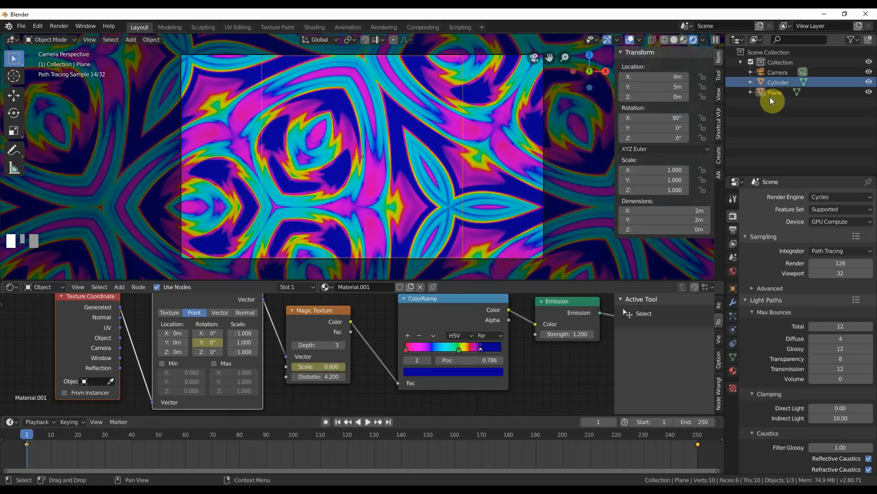
click(780, 84)
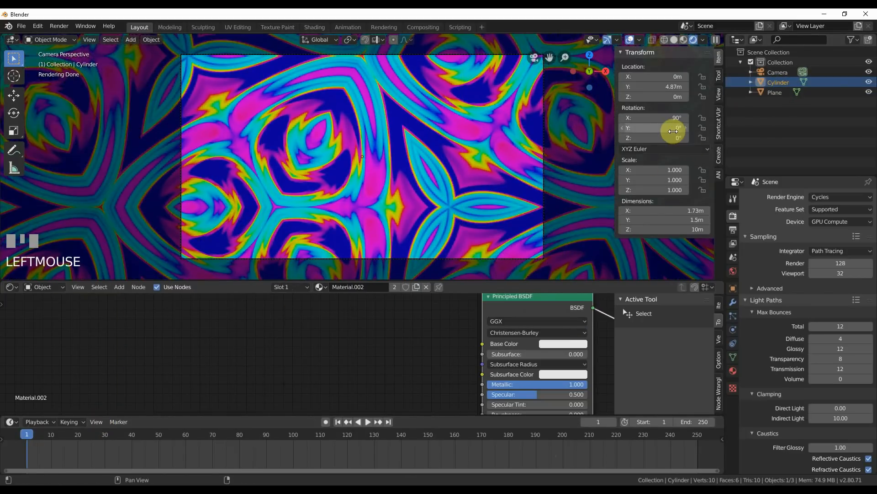
drag(672, 128, 713, 127)
key(ctrl+z)
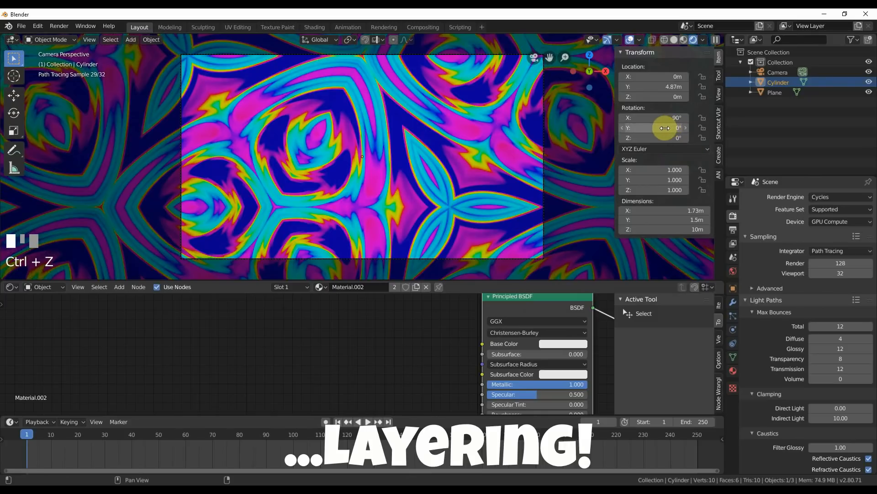
right_click(642, 128)
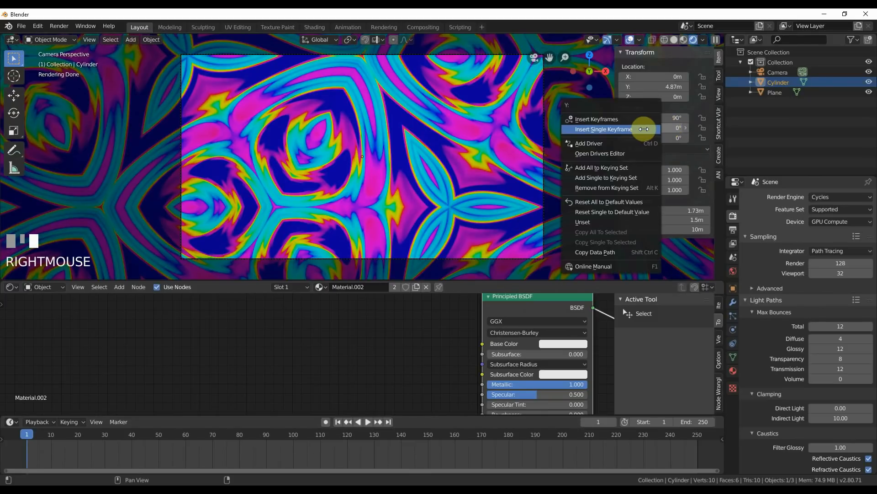
click(643, 129)
At frame 250, set the Cylinder's Y rotation to -359° and insert a single keyframe for it
click(695, 432)
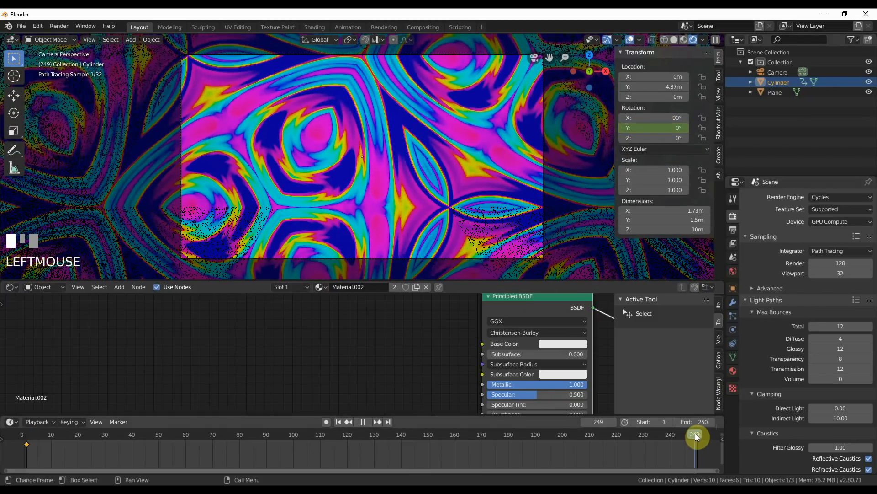
click(667, 129)
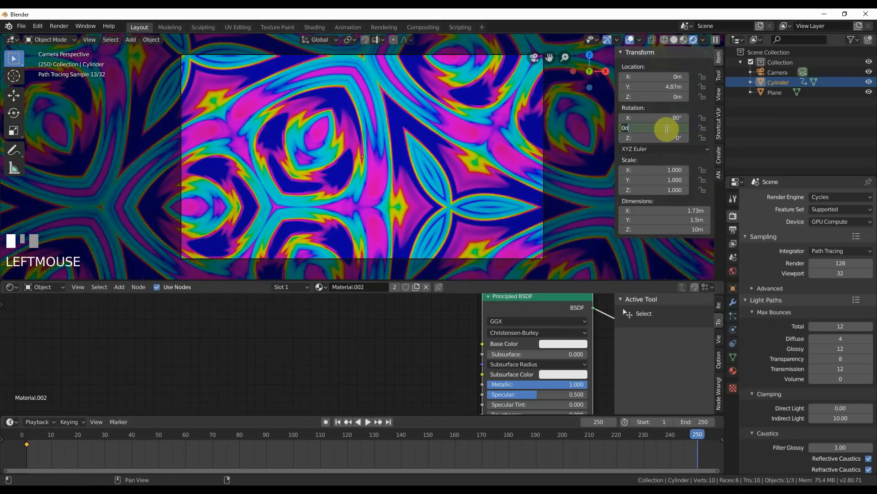
text(-359)
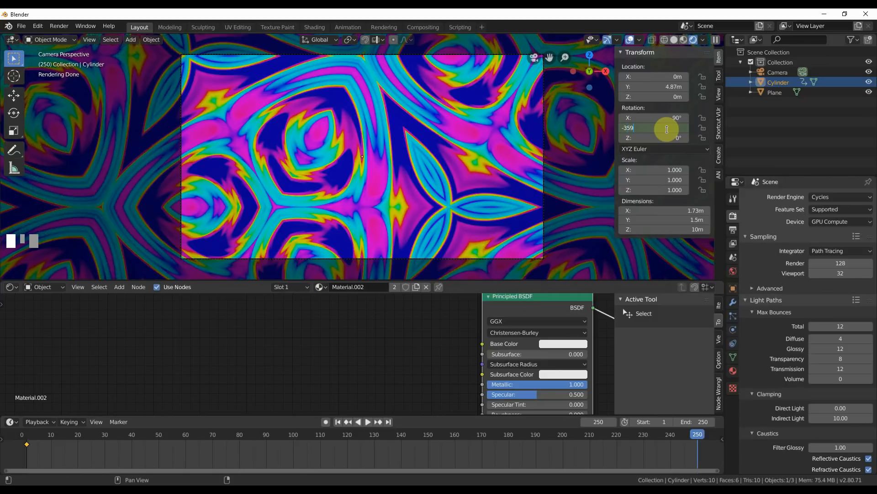
key(Return)
right_click(667, 130)
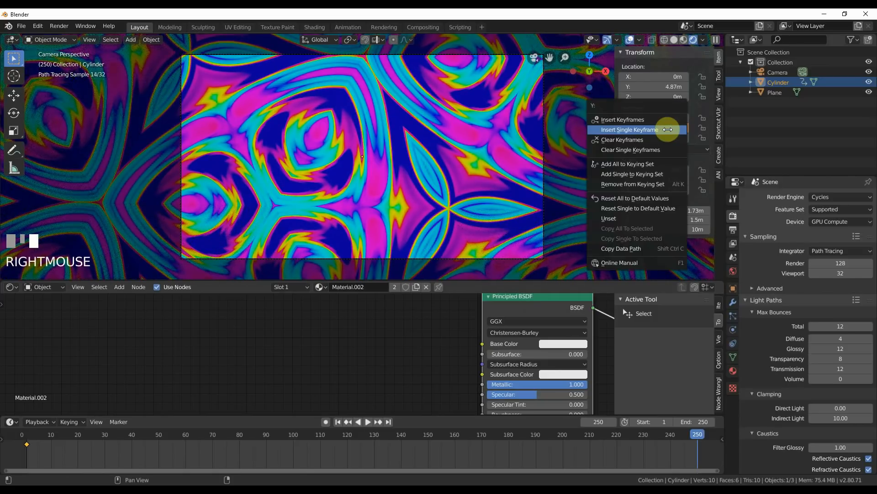
click(668, 130)
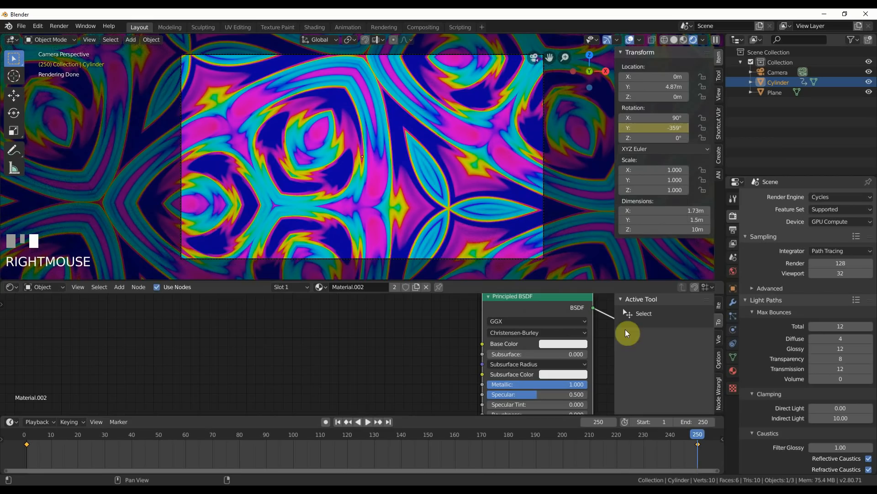
Play back the animation to preview the Cylinder's keyframed Y rotation
click(630, 437)
key(space)
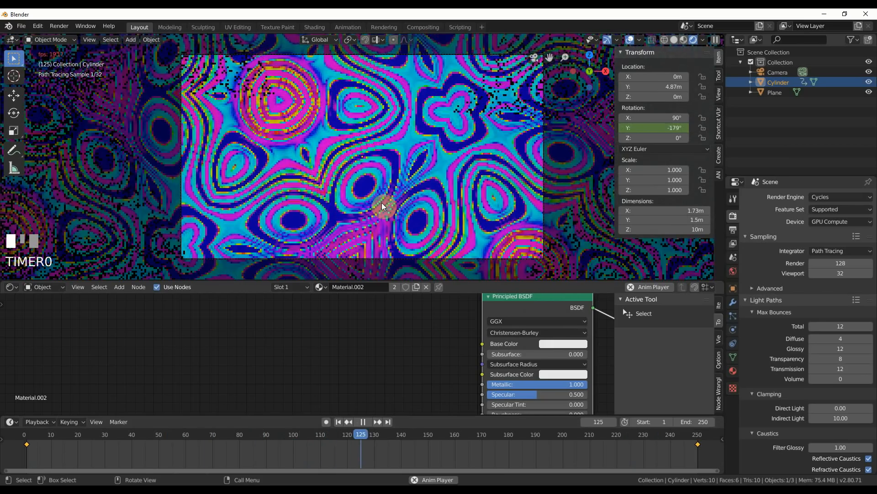
key(space)
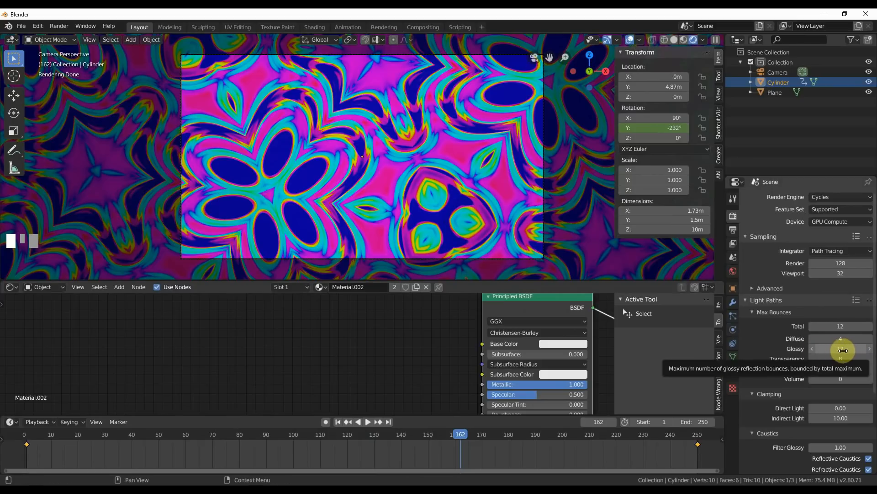
Set the render output path to the existing psychadelic.001.mp4 file in C:\tmp\psychadelicart
scroll(807, 391, down, 5)
scroll(807, 391, up, 5)
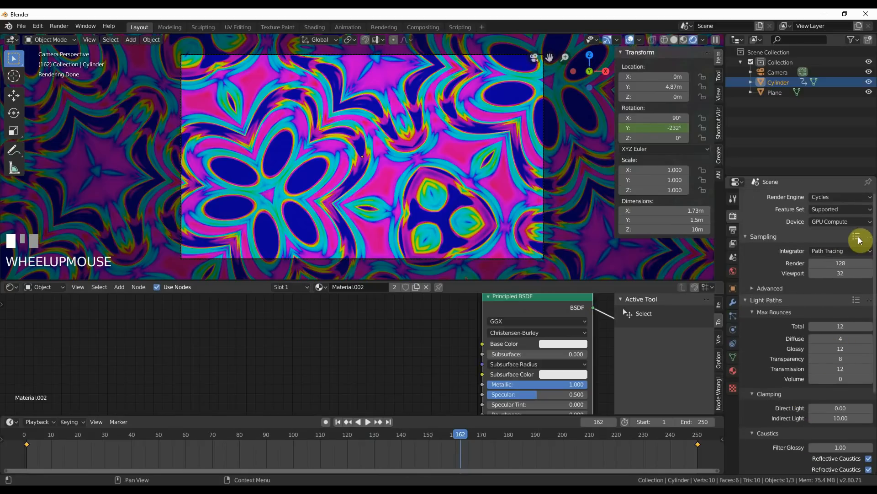
click(732, 231)
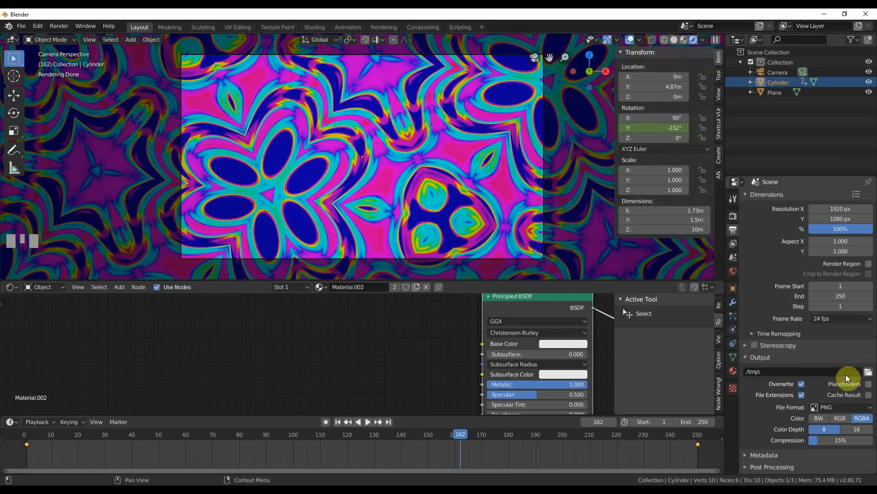
click(868, 372)
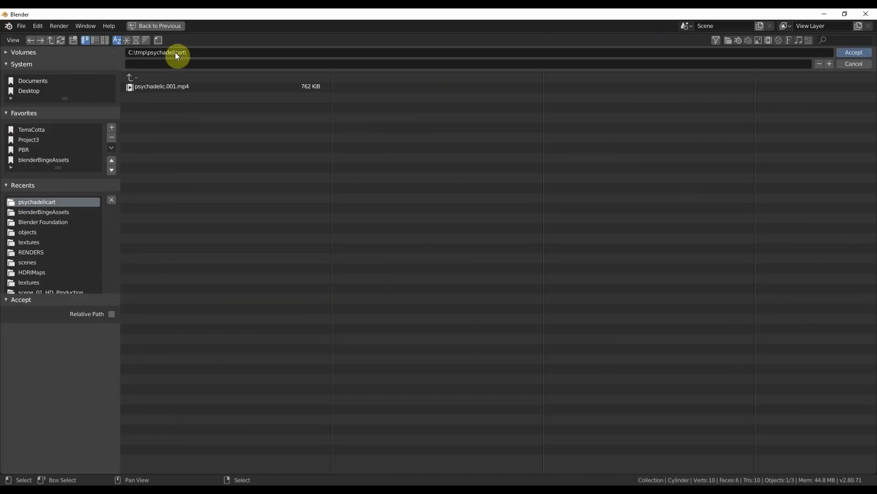
click(161, 86)
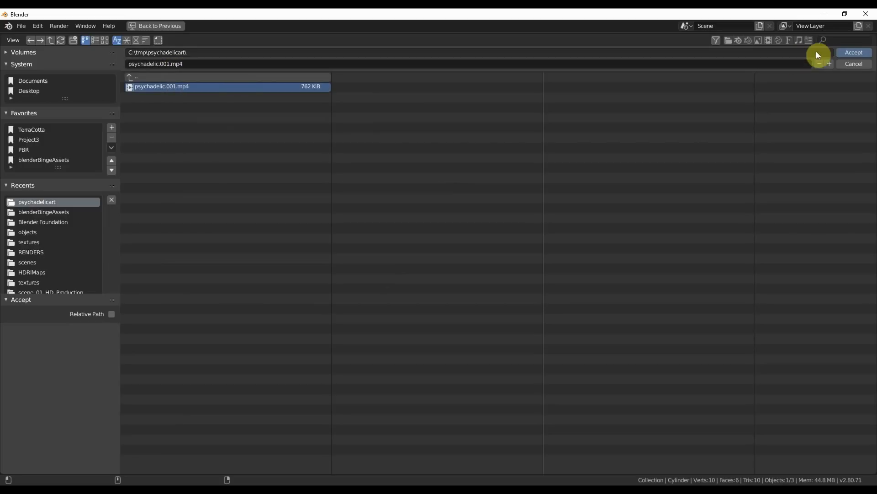
click(854, 53)
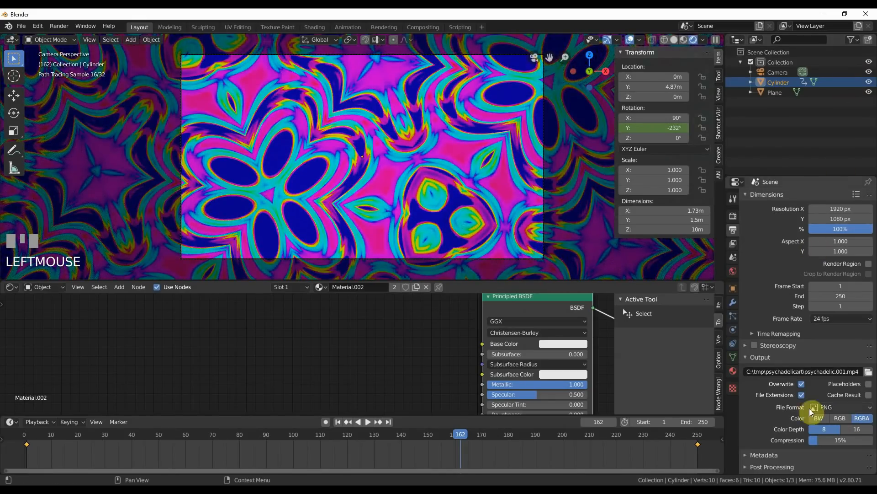
Set the output file format to FFmpeg video and render the animation
click(838, 408)
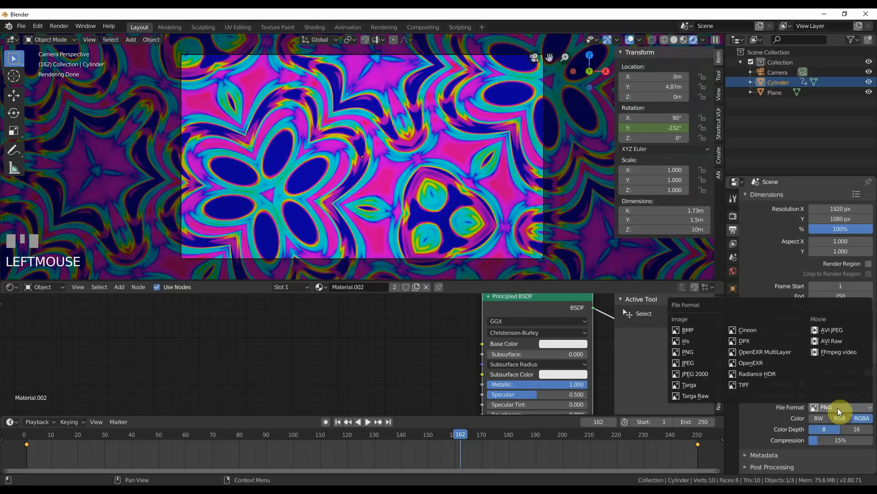
click(838, 352)
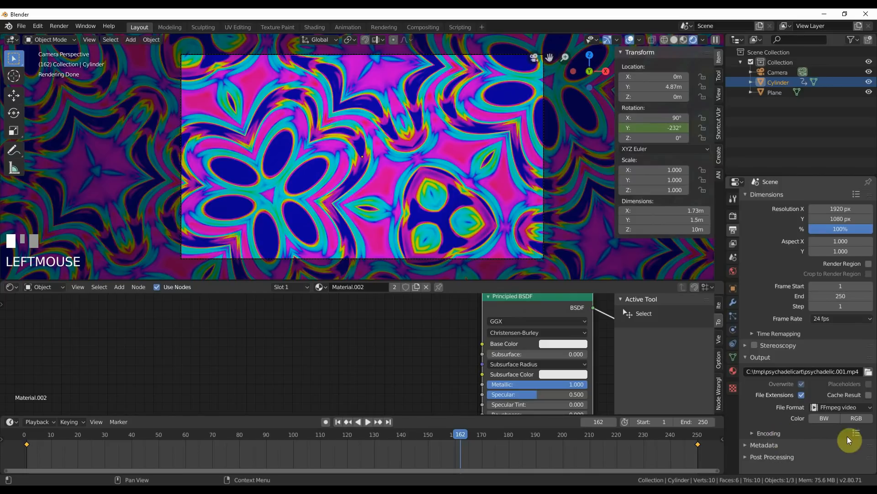
click(858, 432)
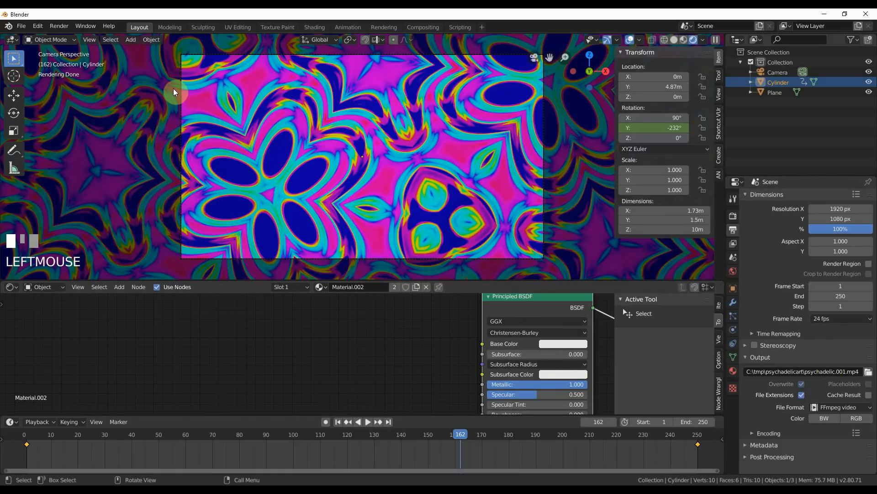
click(62, 29)
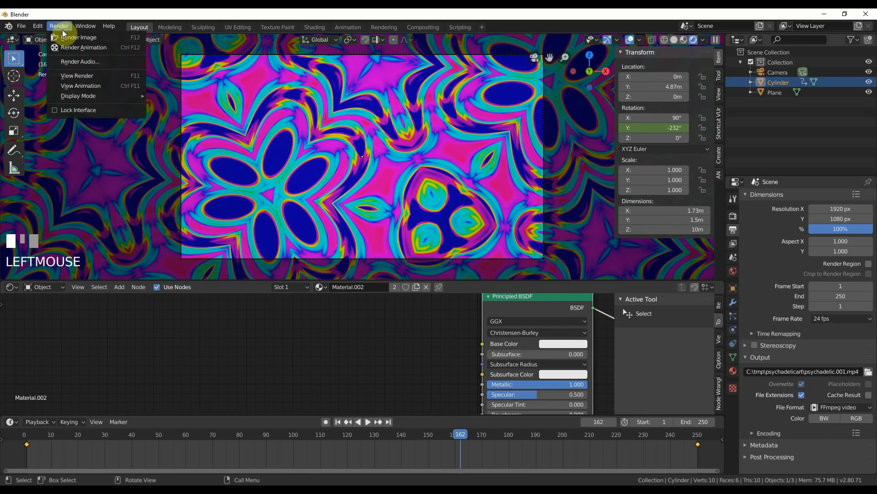
click(67, 47)
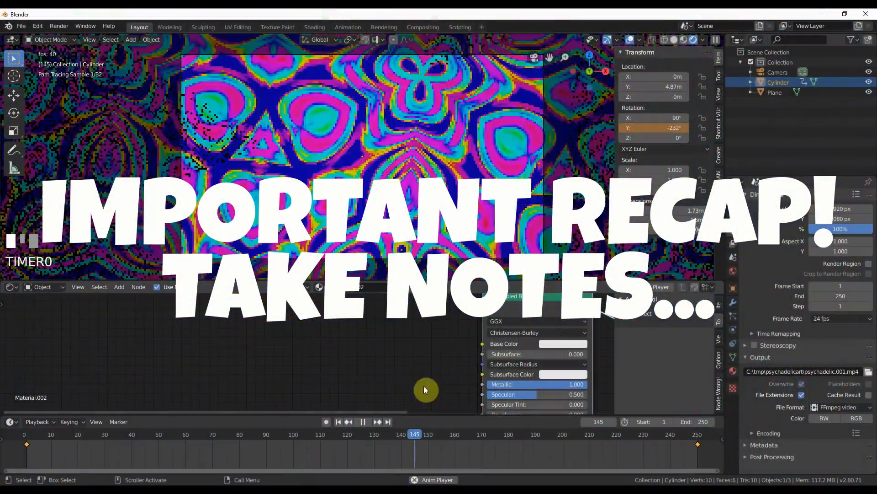
Stop the playback and examine the Plane's full material node setup, from Texture Coordinate to Material Output
key(space)
click(354, 309)
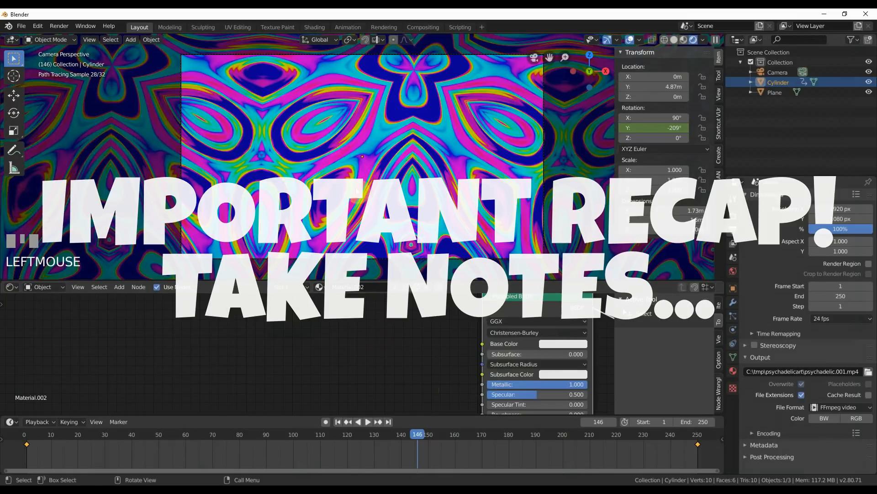
click(775, 94)
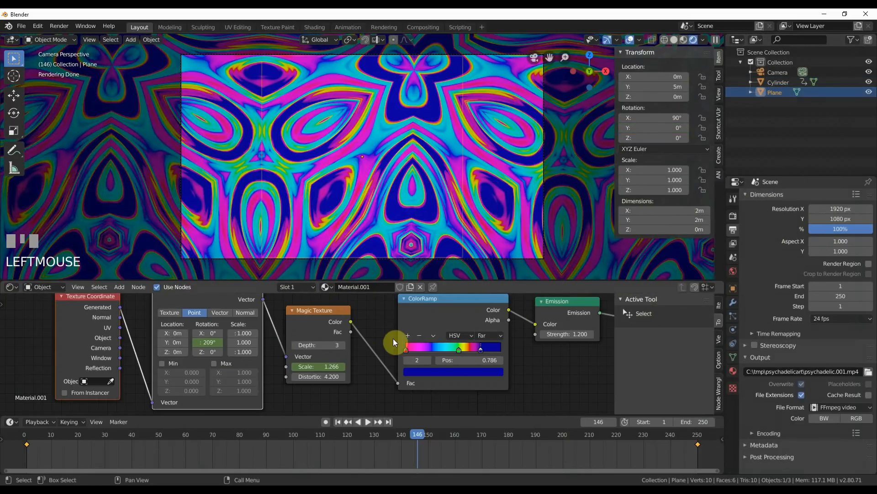
scroll(393, 338, down, 2)
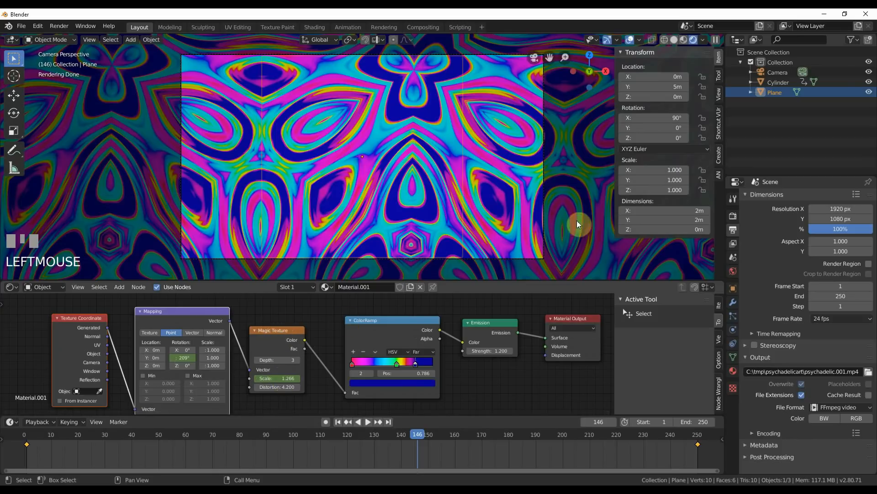
Select the Cylinder and examine the mirrored tube and the Plane from outside the camera view
click(783, 85)
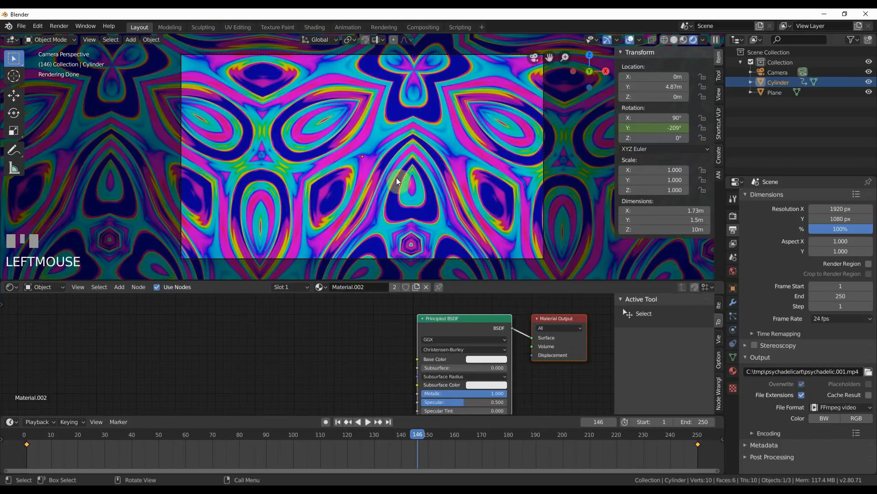
middle_drag(557, 131, 517, 143)
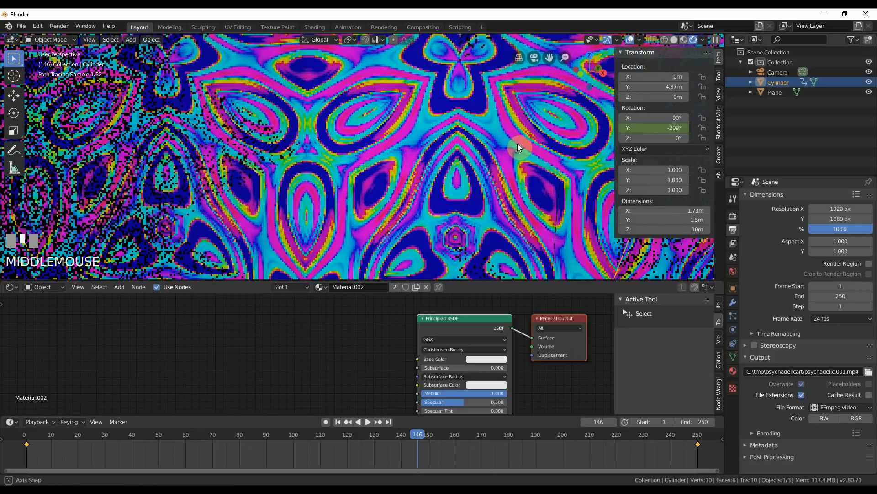
scroll(518, 144, down, 4)
scroll(518, 143, down, 1)
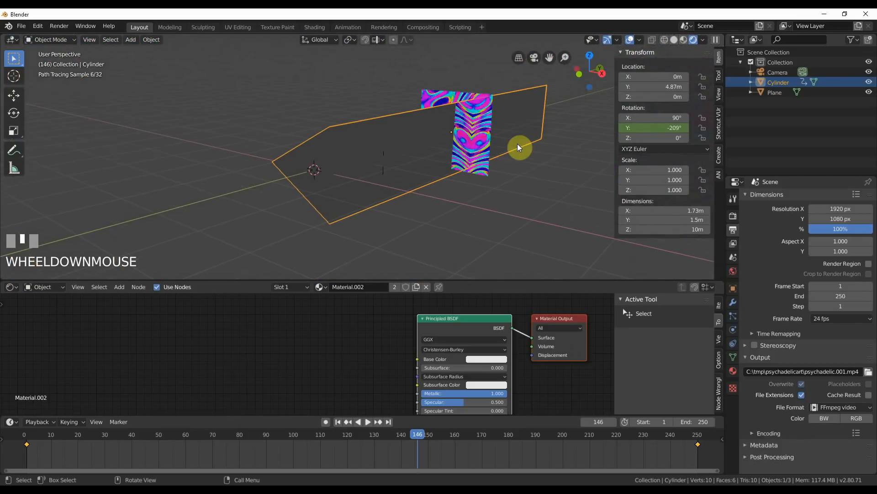